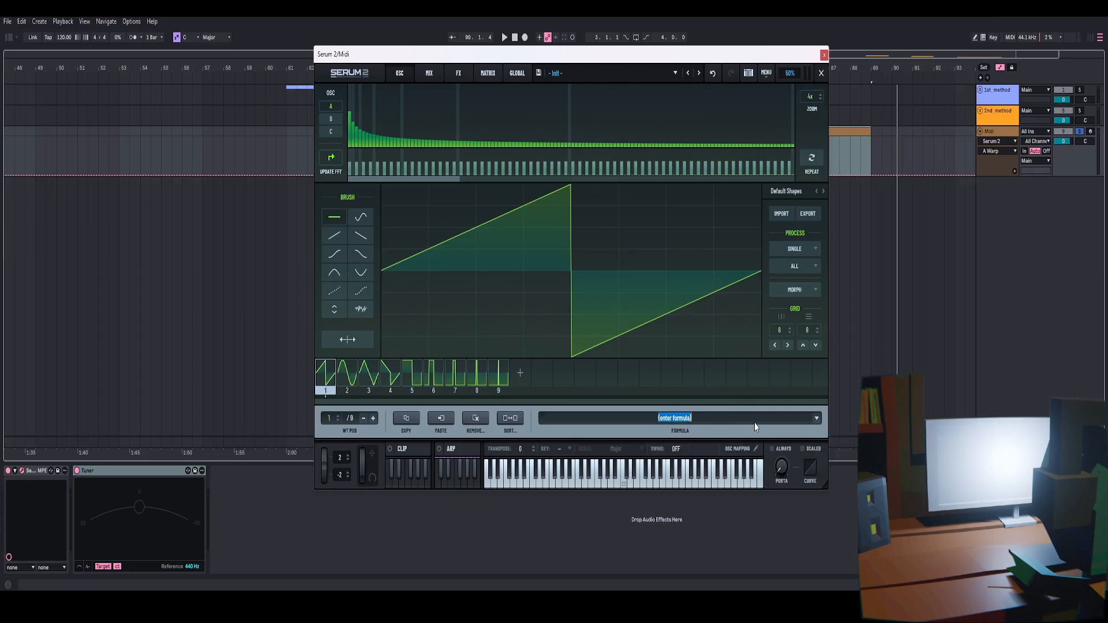
# Load the Harmonic Sync formula preset into the wavetable editor
pyautogui.click(818, 421)
pyautogui.moveTo(832, 447)
pyautogui.click(925, 225)
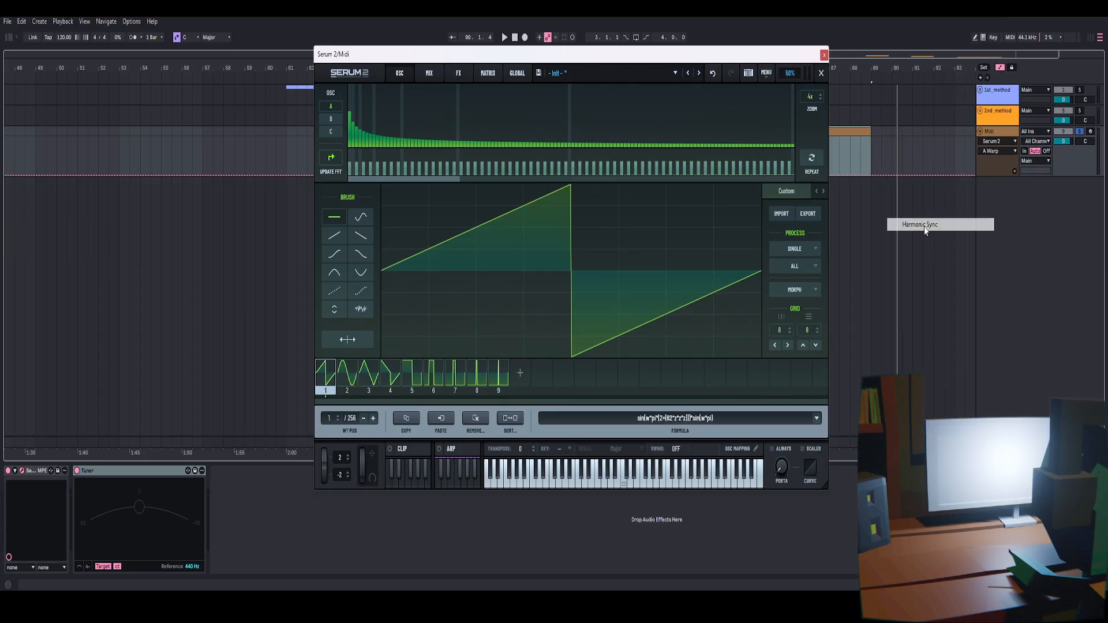
# Close the editor, play a note and sweep OSC A's wavetable position to the end
pyautogui.click(823, 74)
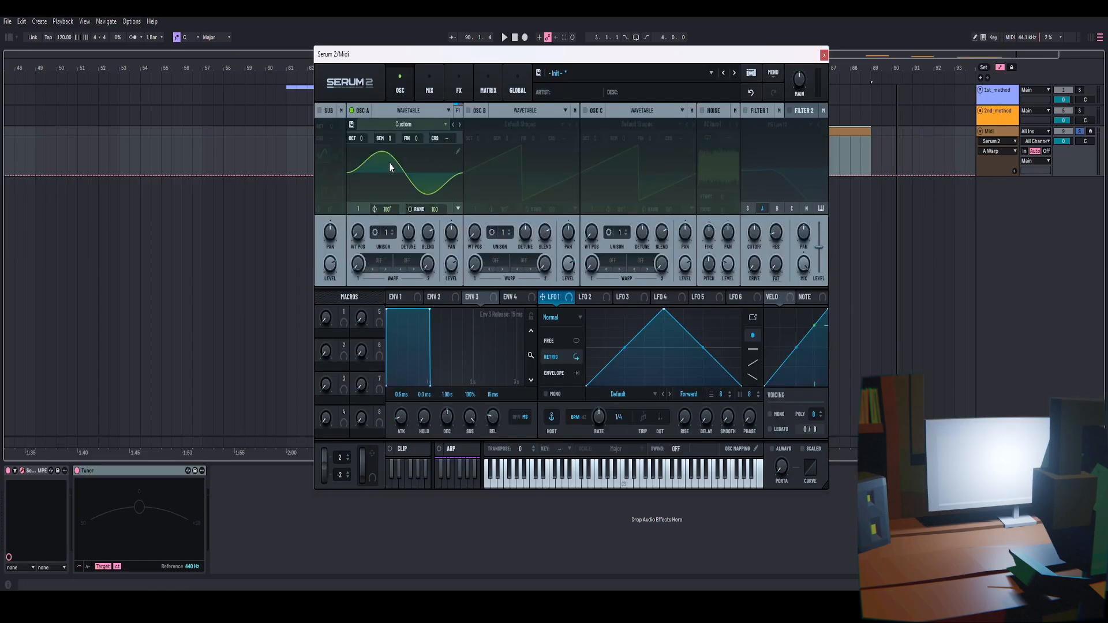
pyautogui.click(390, 166)
pyautogui.press('space')
pyautogui.moveTo(360, 232); pyautogui.dragTo(435, 151)
pyautogui.press('space')
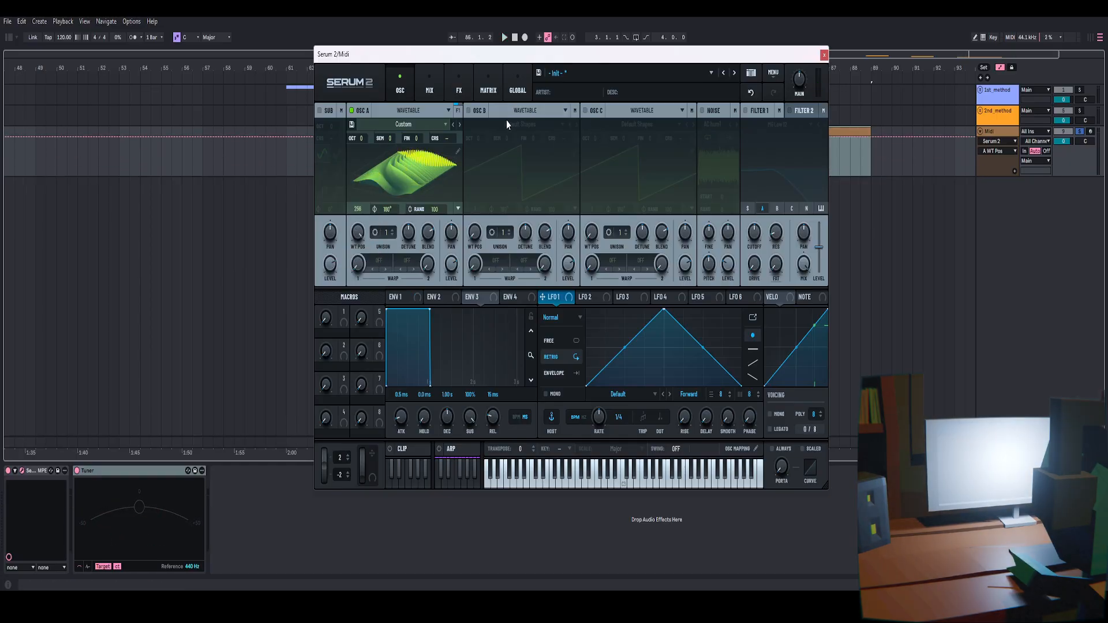
# Reopen the wavetable editor and examine the Harmonic Sync frames and formula
pyautogui.moveTo(548, 56); pyautogui.dragTo(568, 55)
pyautogui.click(476, 152)
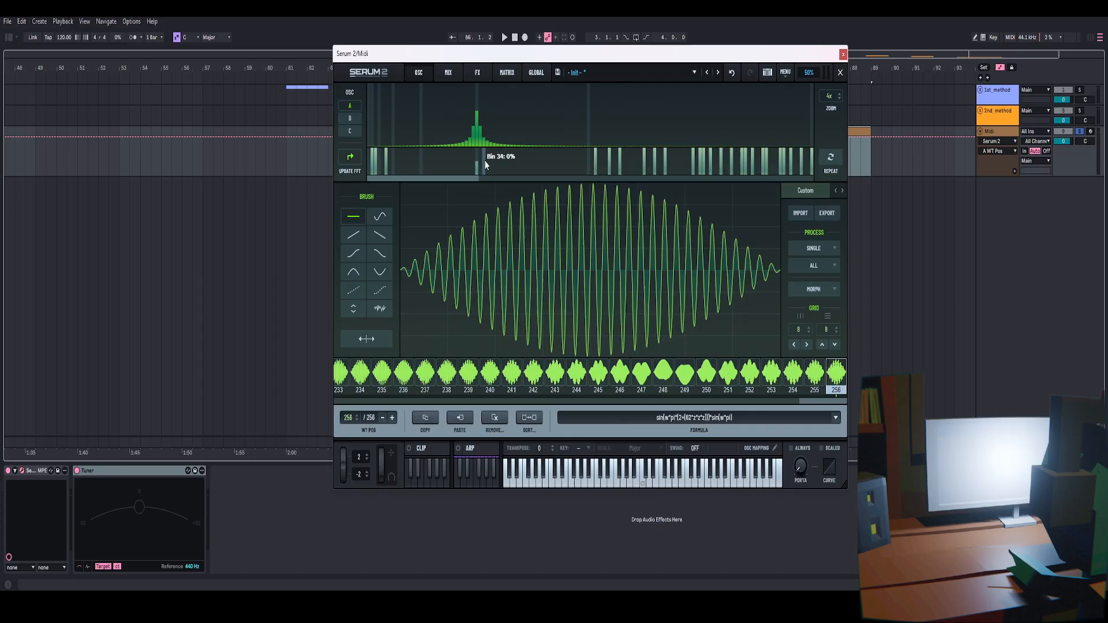
pyautogui.click(841, 73)
pyautogui.click(475, 154)
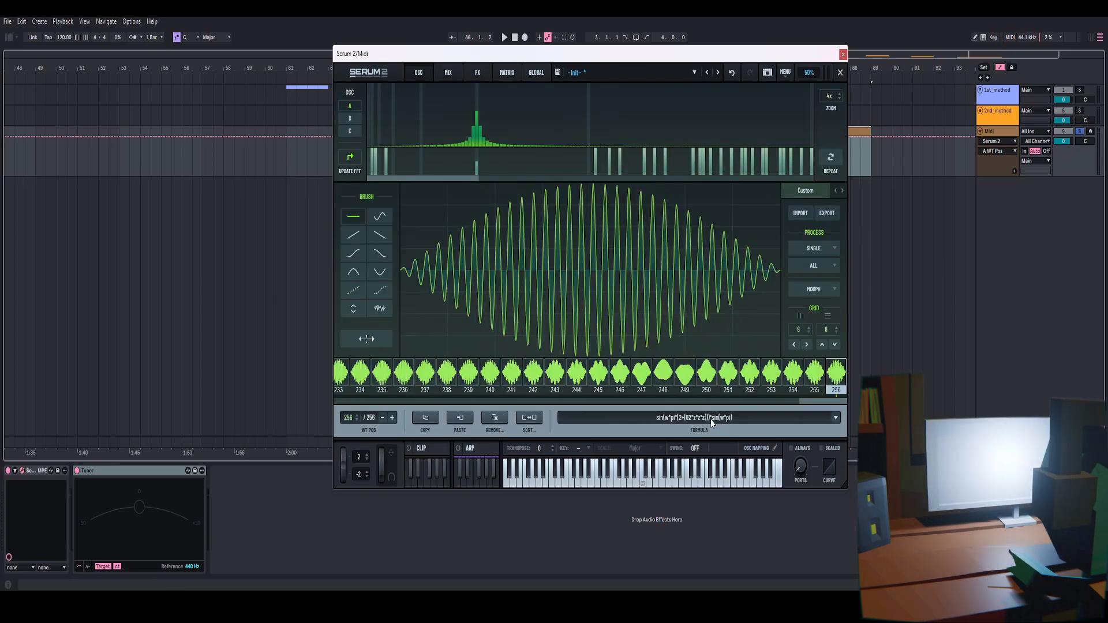
pyautogui.click(733, 418)
pyautogui.press('Return')
pyautogui.click(841, 72)
# Reset the synth with Init Preset and open OSC A's wavetable editor
pyautogui.click(802, 69)
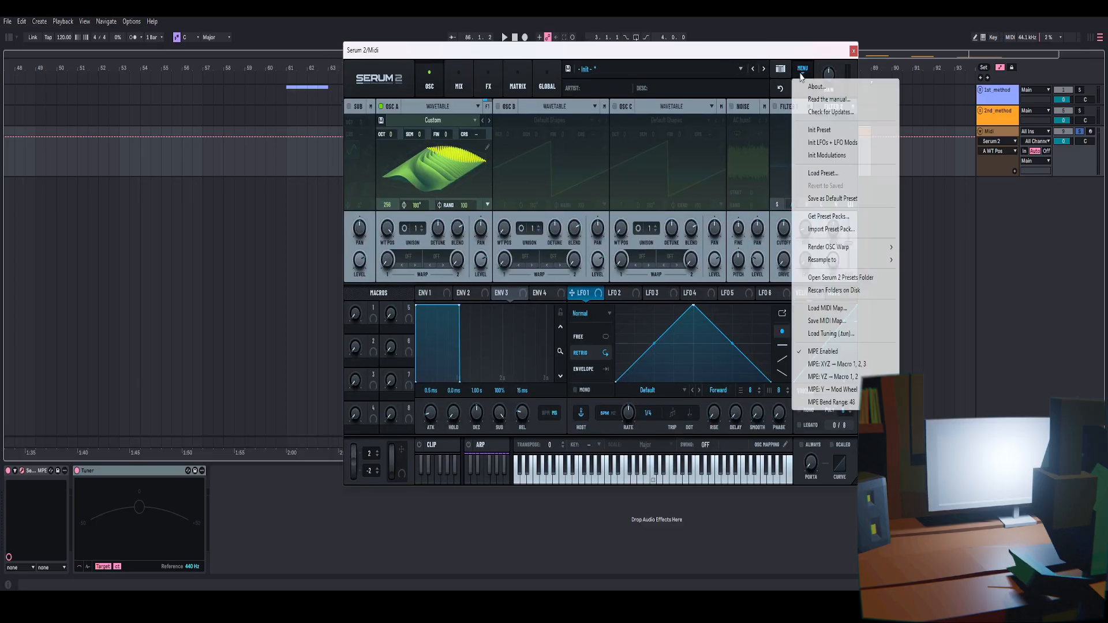
pyautogui.click(818, 131)
pyautogui.click(487, 147)
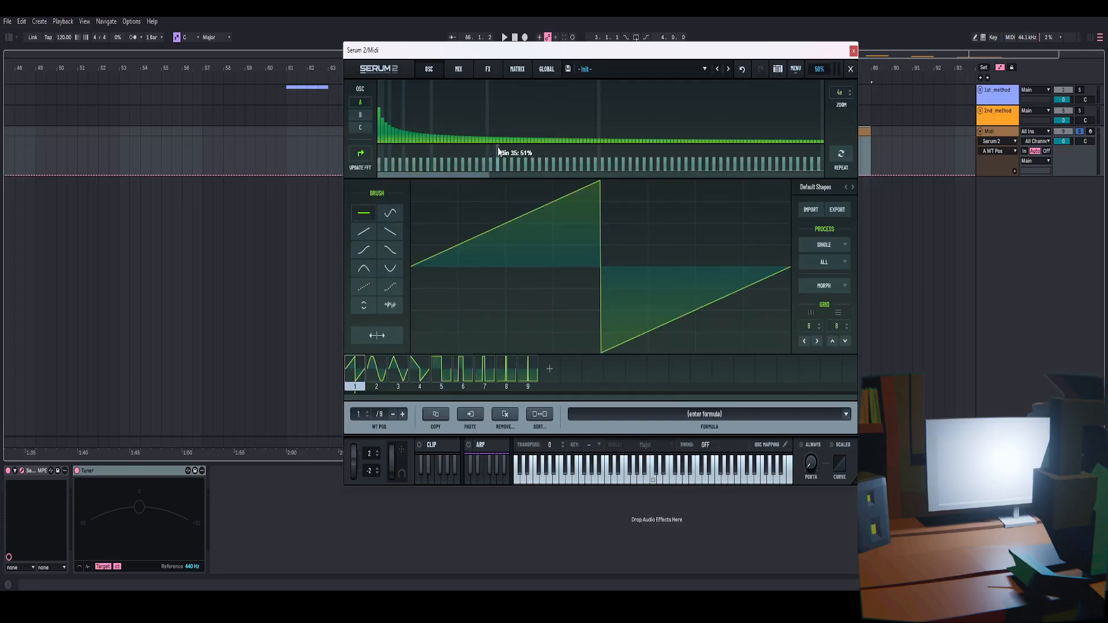
pyautogui.click(761, 408)
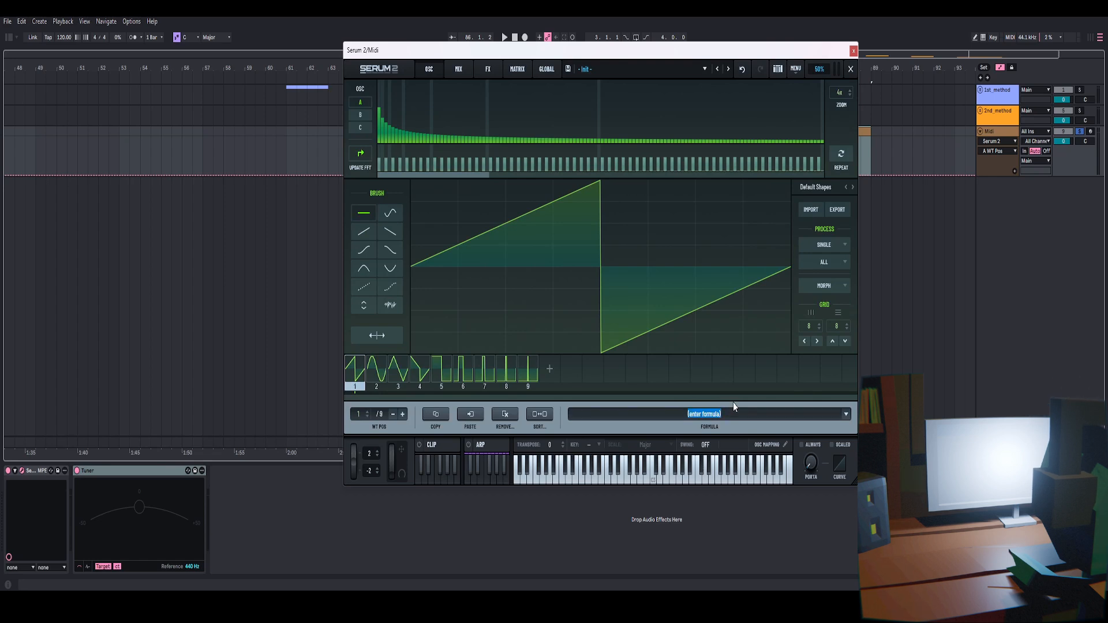
pyautogui.click(850, 68)
pyautogui.click(411, 258)
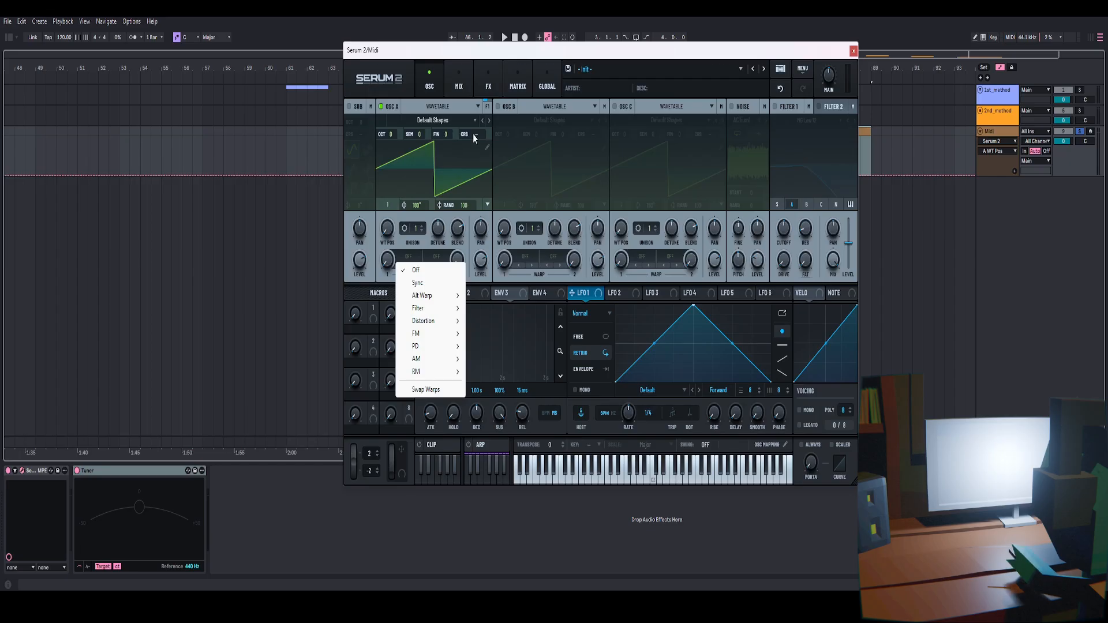
pyautogui.click(487, 147)
pyautogui.click(711, 417)
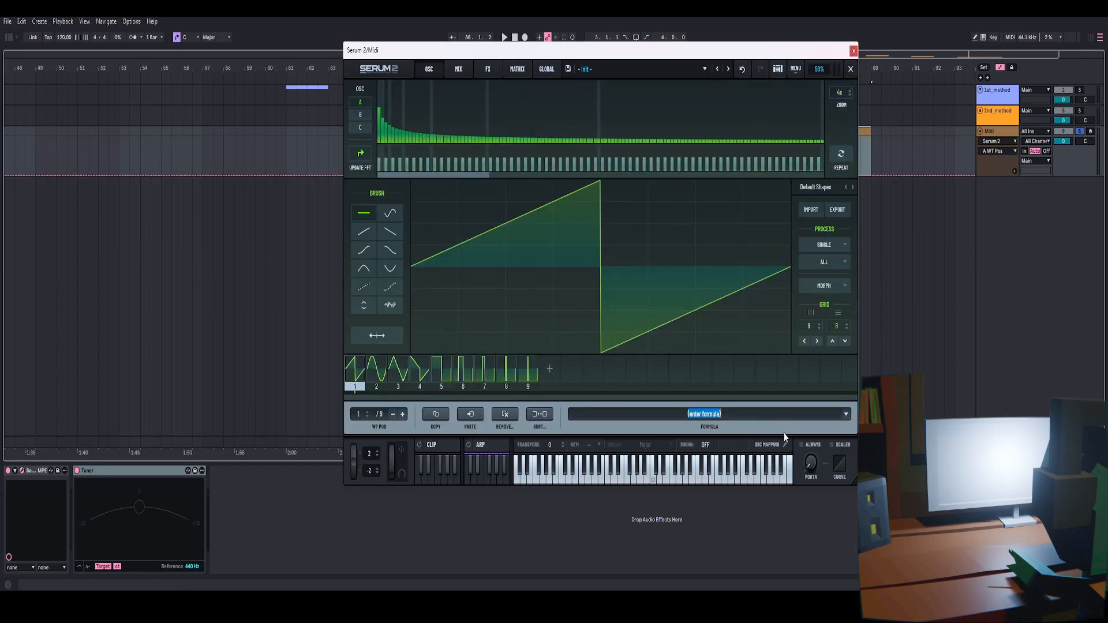
pyautogui.click(852, 69)
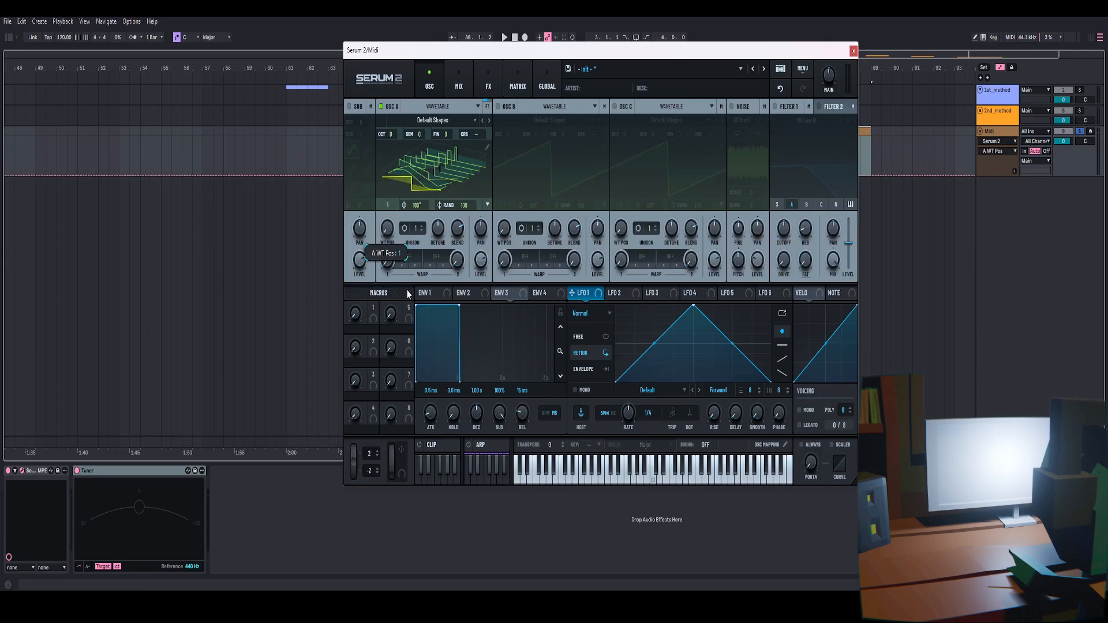
pyautogui.click(487, 147)
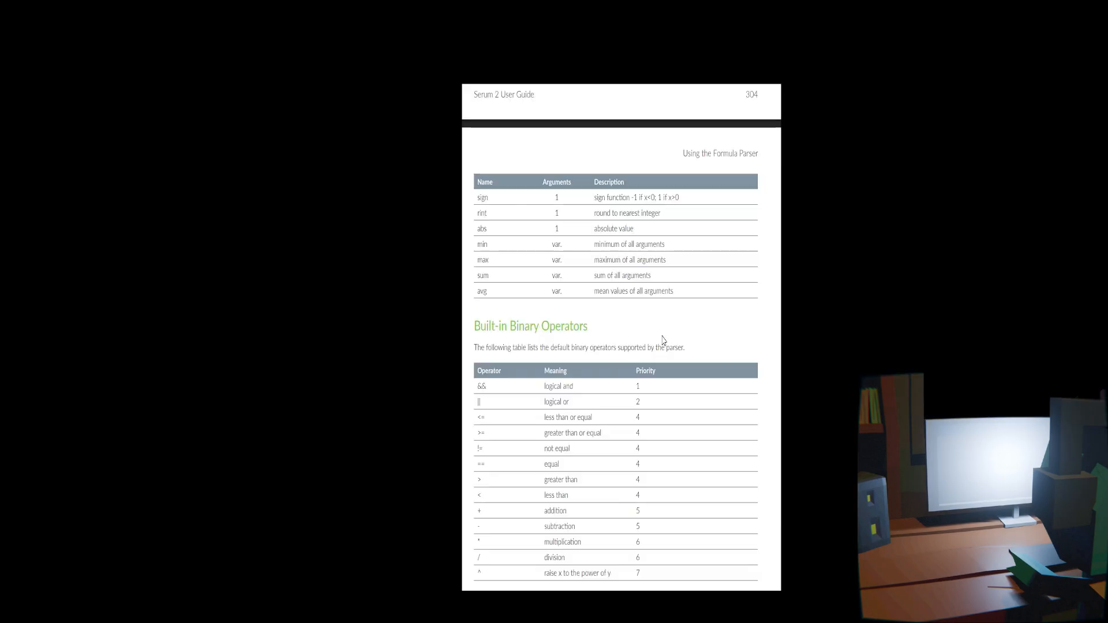
# Read the Formula Parser section of the user guide, covering basic functions and binary operators
pyautogui.scroll(10, 666, 323)
pyautogui.scroll(3, 664, 322)
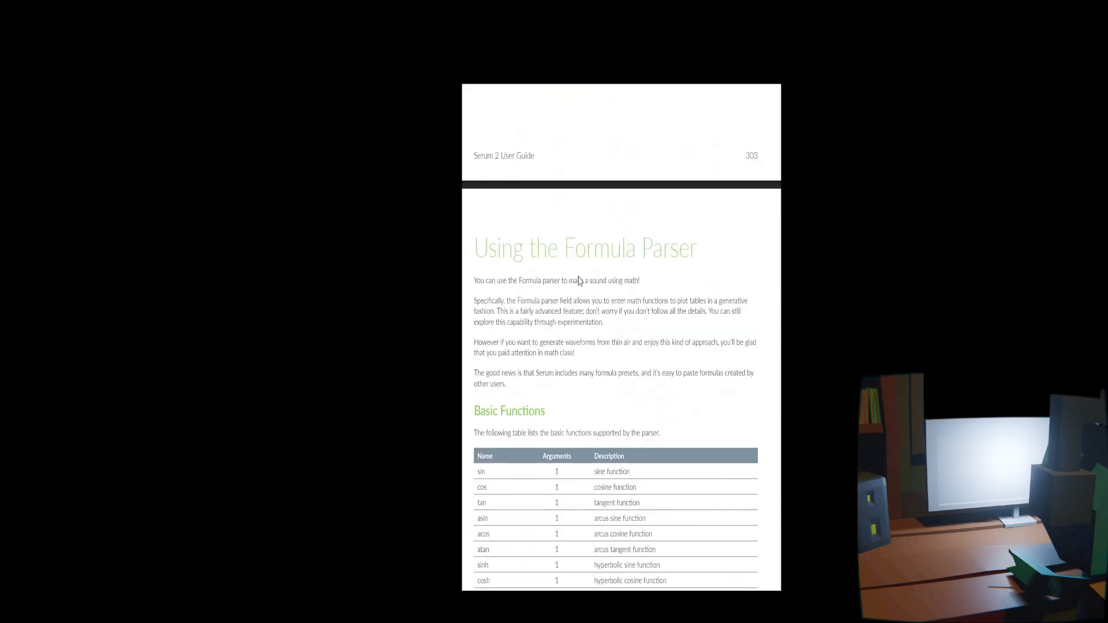
pyautogui.scroll(-2, 551, 341)
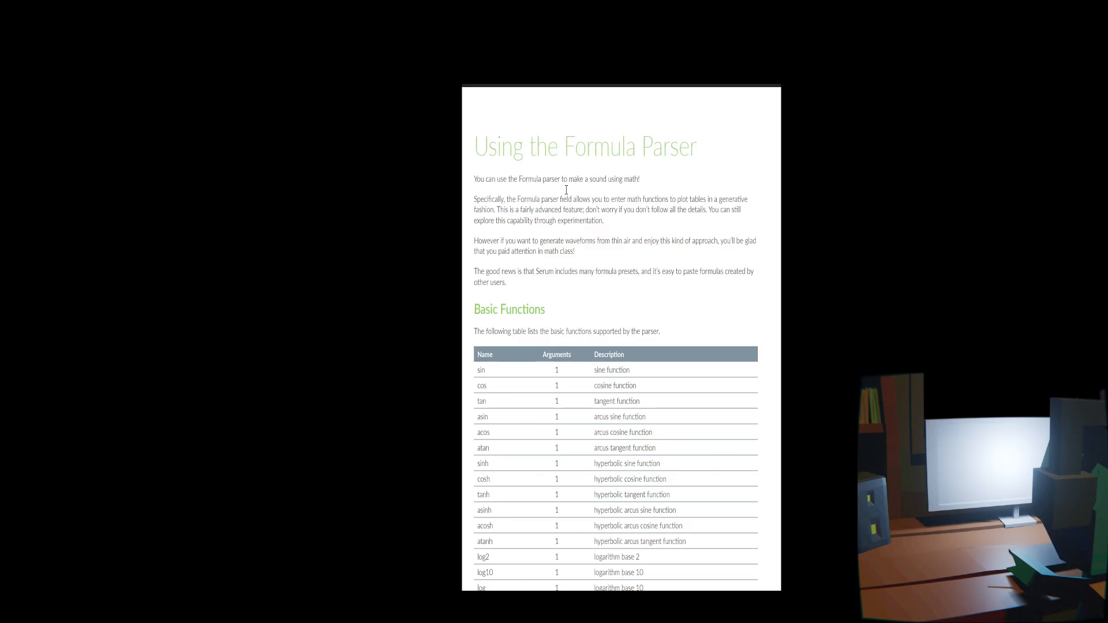
pyautogui.scroll(-2, 507, 321)
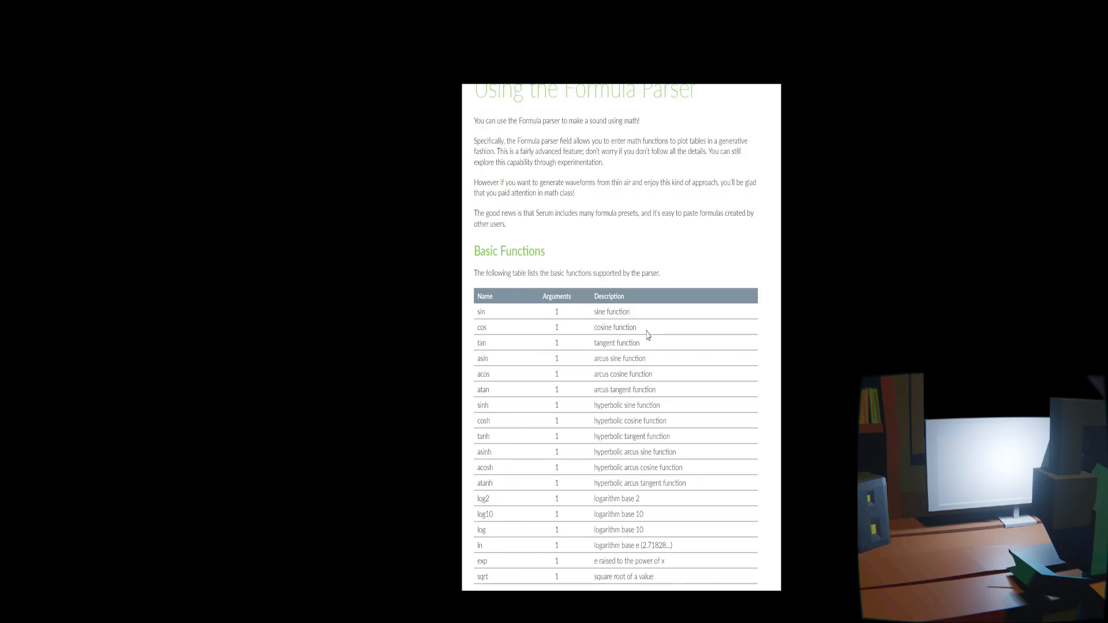
pyautogui.scroll(-6, 647, 335)
pyautogui.scroll(-2, 516, 377)
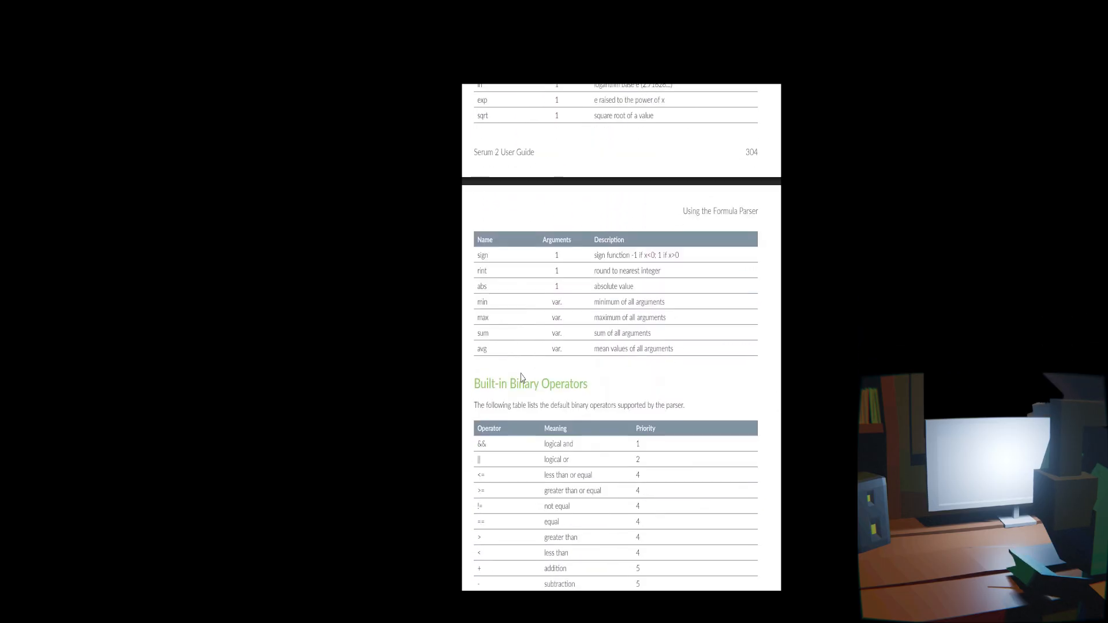
pyautogui.scroll(-3, 521, 378)
pyautogui.scroll(-1, 555, 340)
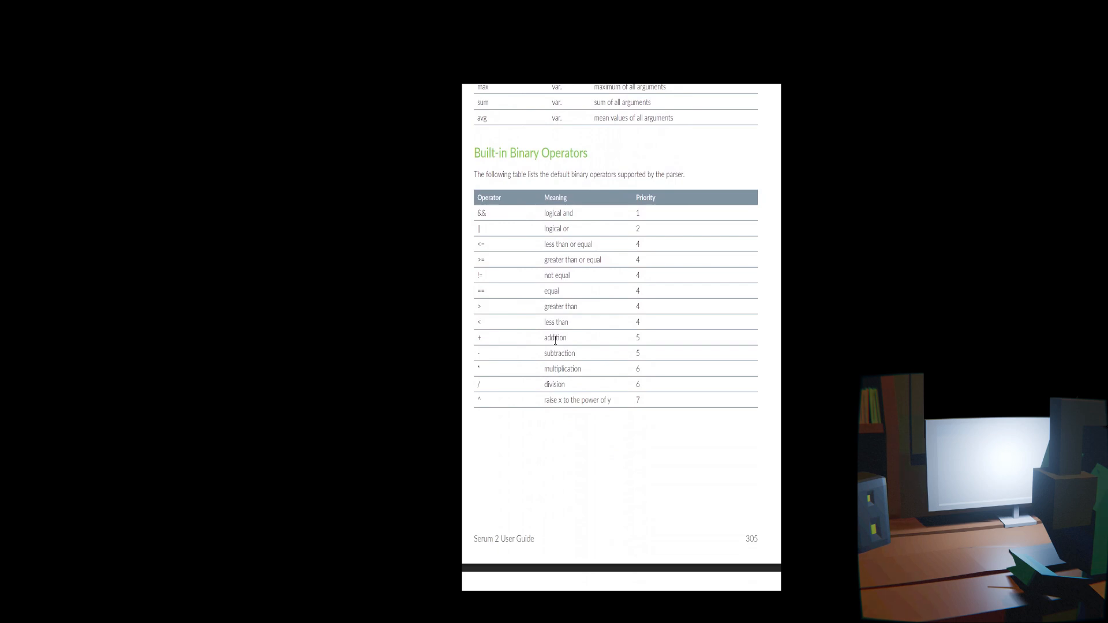
pyautogui.scroll(-7, 611, 319)
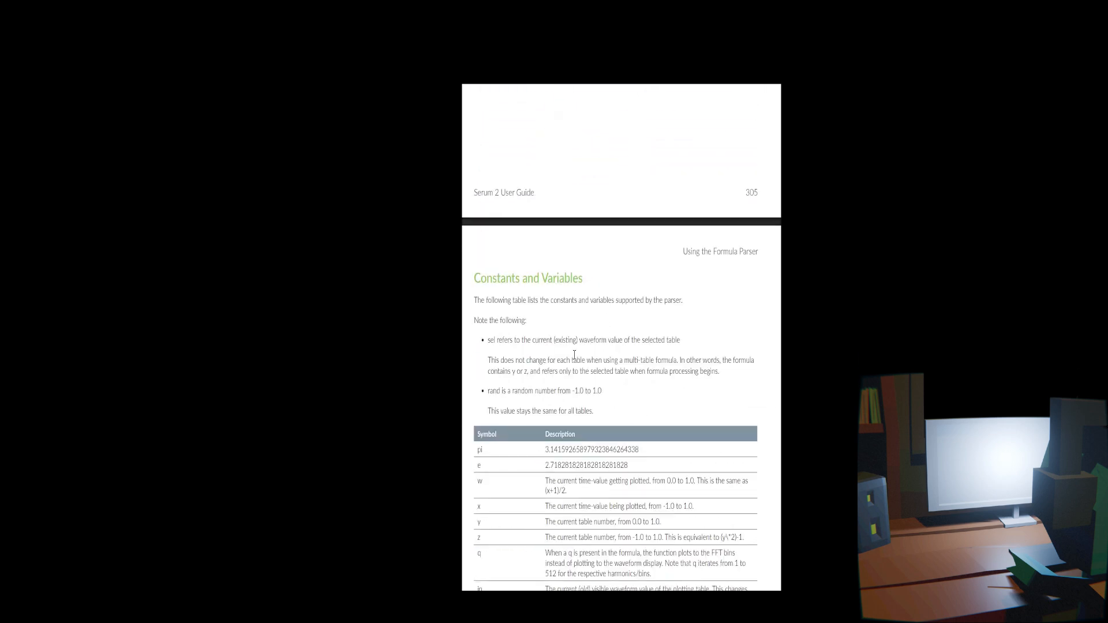
pyautogui.scroll(14, 618, 336)
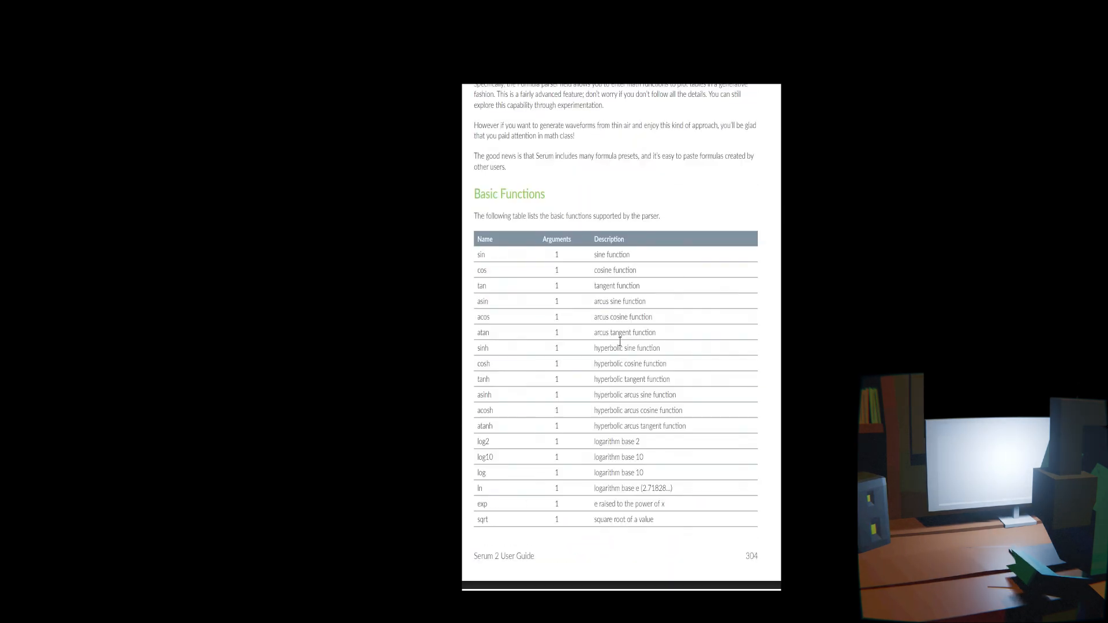
pyautogui.scroll(-8, 587, 341)
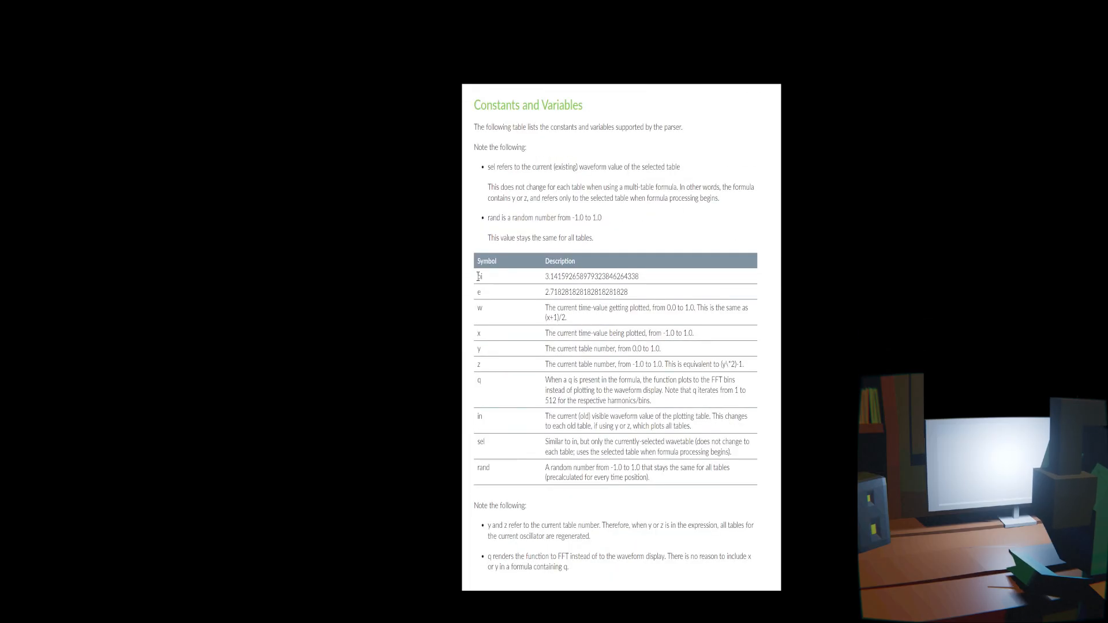
# Examine the Constants and Variables table in the guide, selecting the pi symbol
pyautogui.doubleClick(627, 277)
pyautogui.tripleClick(479, 278)
pyautogui.moveTo(477, 278); pyautogui.dragTo(485, 279)
pyautogui.scroll(-2, 576, 284)
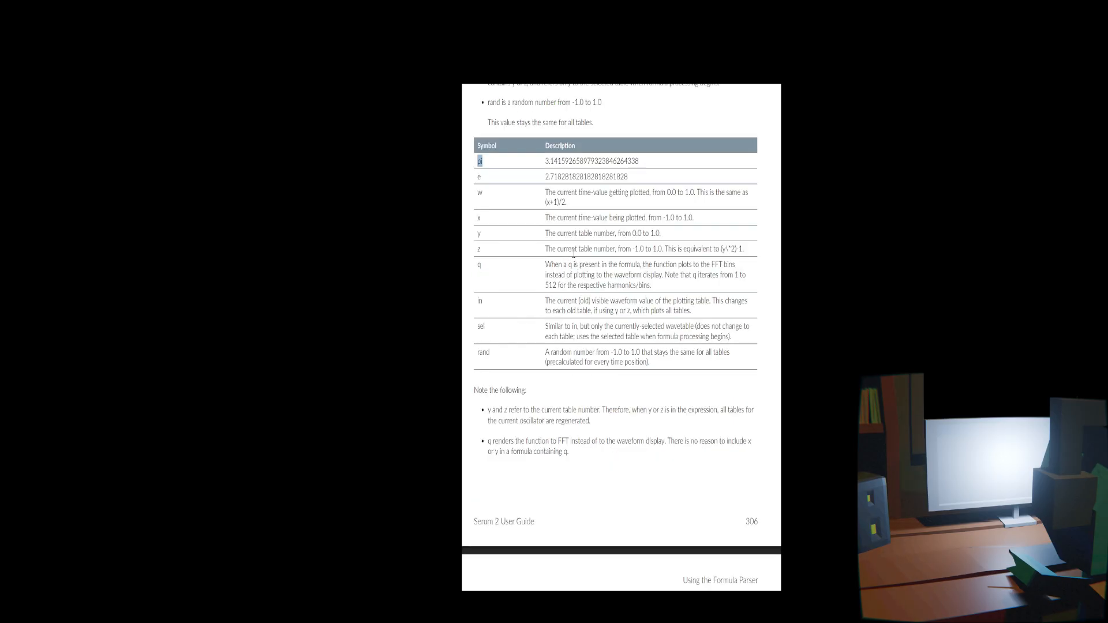
pyautogui.moveTo(476, 179)
pyautogui.mouseDown()
pyautogui.moveTo(550, 180)
pyautogui.moveTo(486, 195)
pyautogui.mouseUp()
pyautogui.click(477, 218)
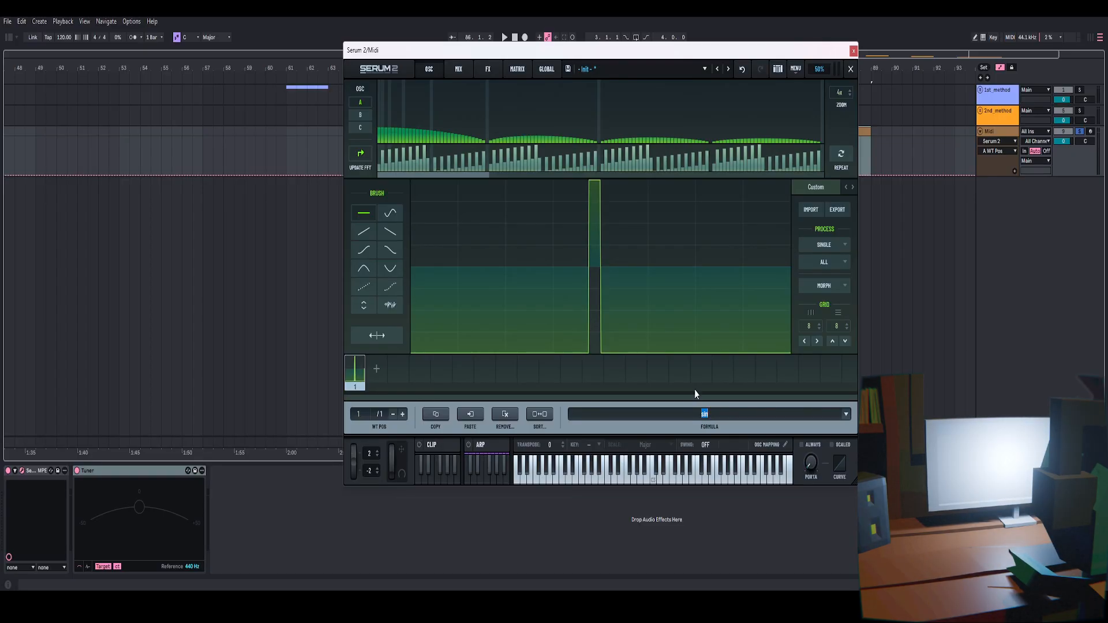
# Clear the formula field and apply the formula sin(2*pi)
pyautogui.press('BackSpace')
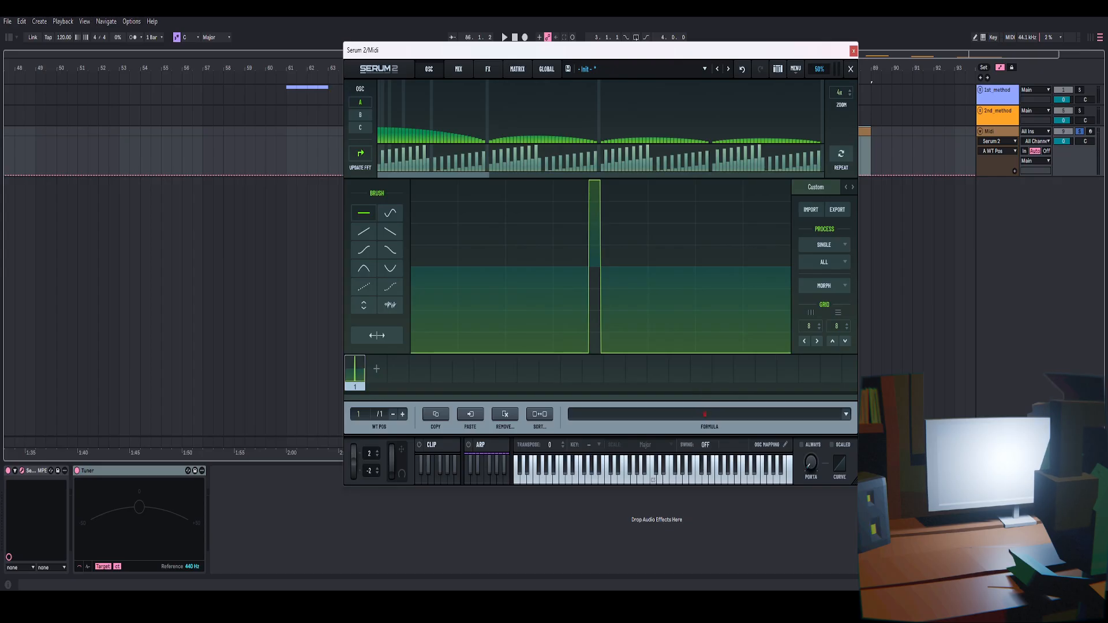
pyautogui.write('sin')
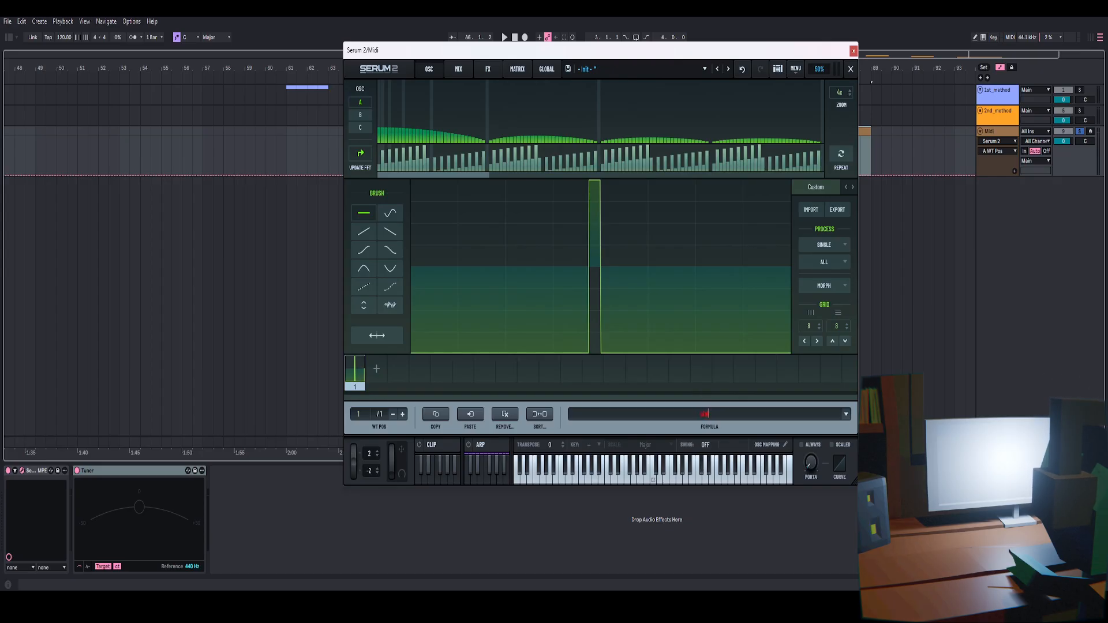
pyautogui.write('(2*pi)')
pyautogui.press('Return')
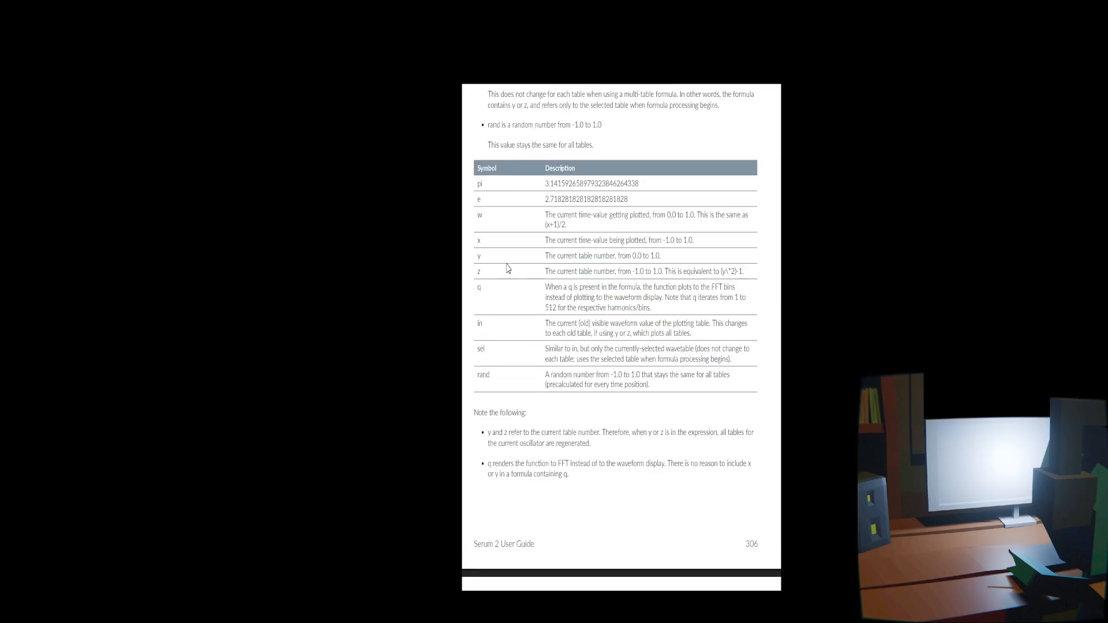
# Check the variables table and add x to the sine formula, then apply it
pyautogui.scroll(1, 621, 334)
pyautogui.moveTo(545, 275); pyautogui.dragTo(602, 275)
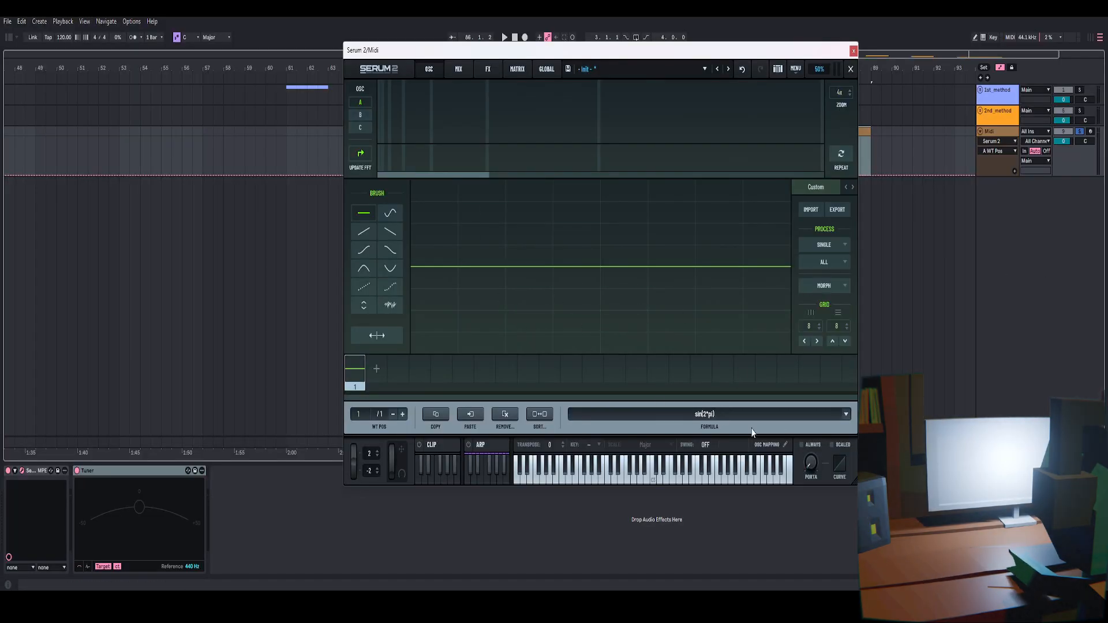
pyautogui.click(712, 415)
pyautogui.click(729, 416)
pyautogui.write('x')
pyautogui.press('Return')
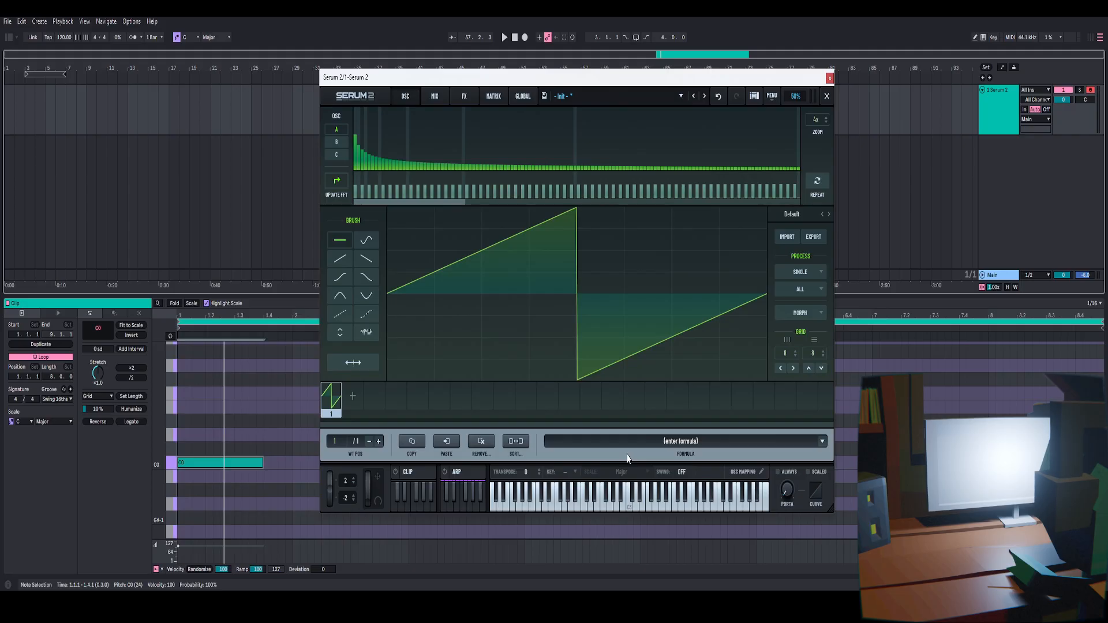
# Undo the last edit and apply the formula x to draw a ramp
pyautogui.hotkey('ctrl', 'z')
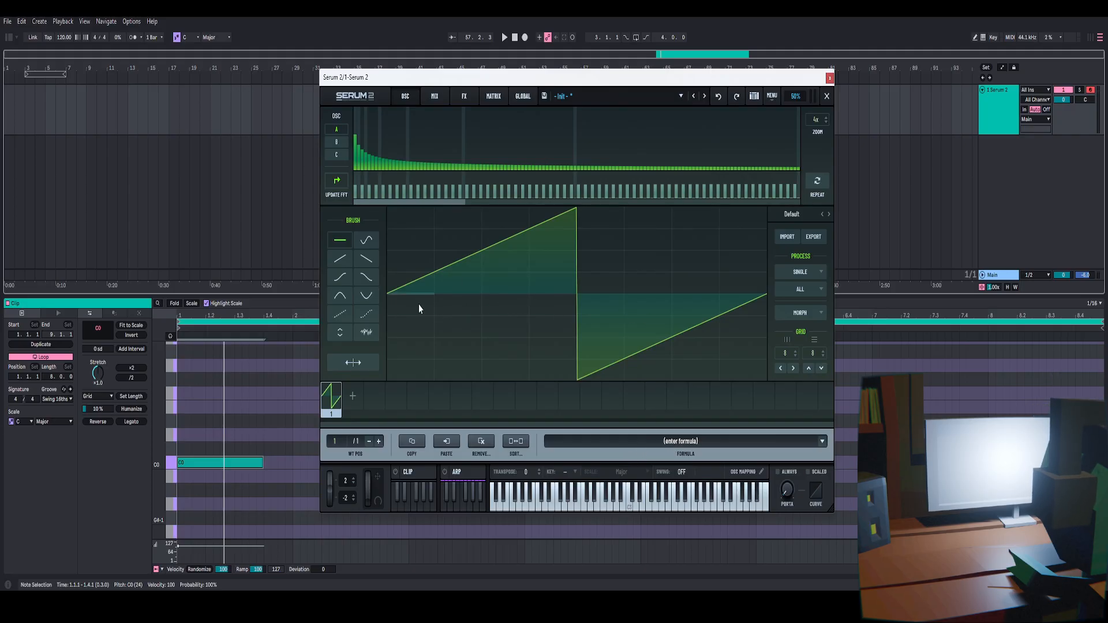
pyautogui.write('x')
pyautogui.press('Return')
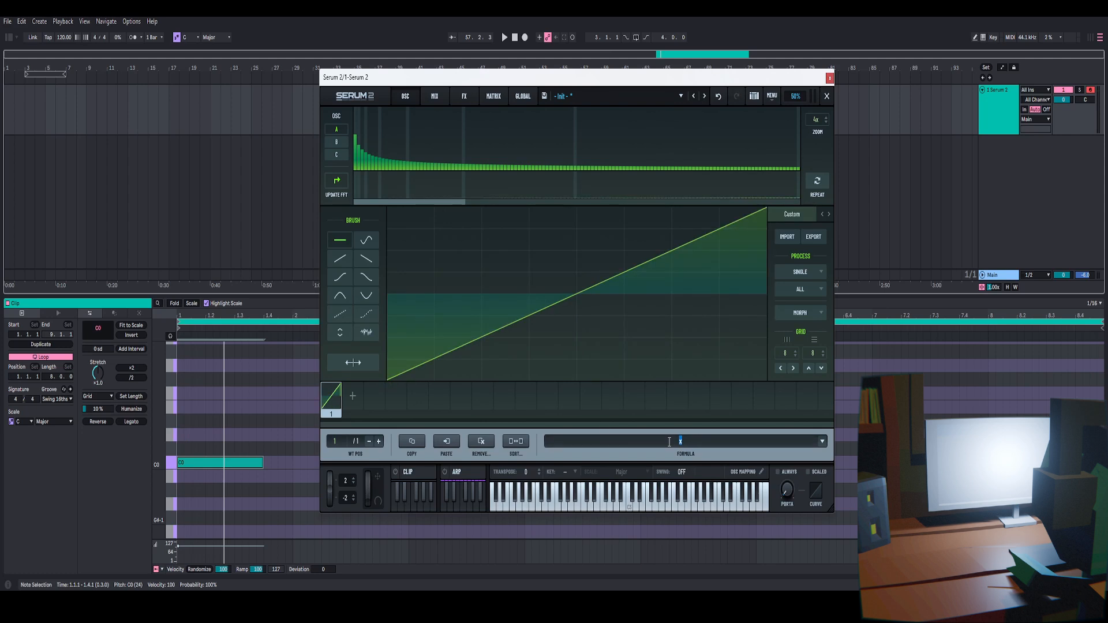
# Apply the formula sin(2*pi*x) to the wavetable
pyautogui.write('sin(2*pi*x)')
pyautogui.press('Return')
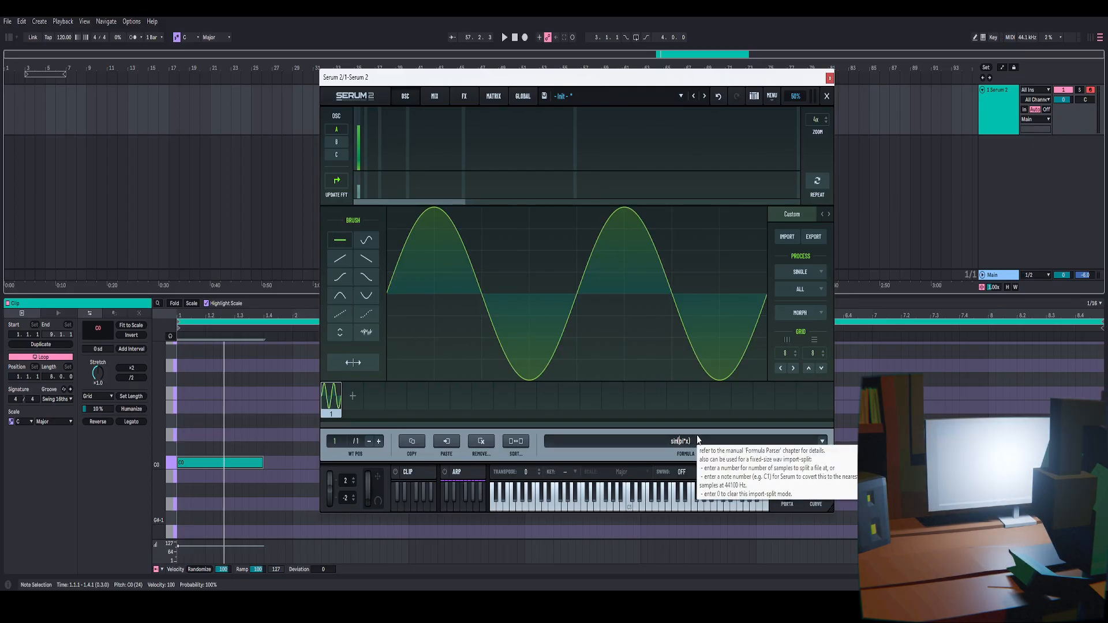
# Reapply sin(pi*x), then insert 2* before pi in the formula and apply it
pyautogui.press('Return')
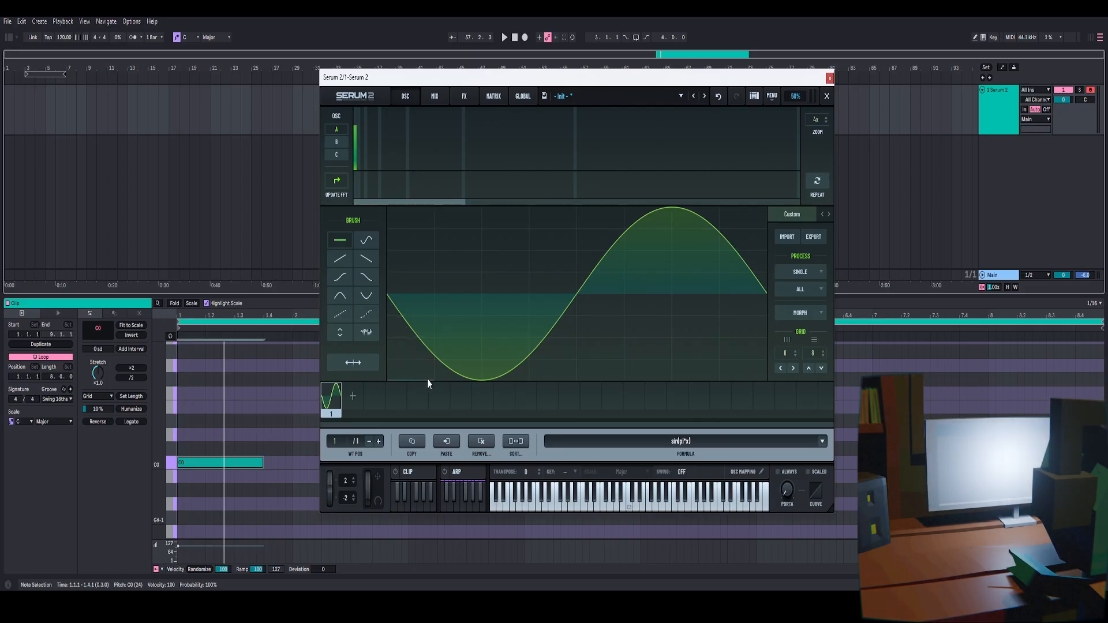
pyautogui.click(679, 445)
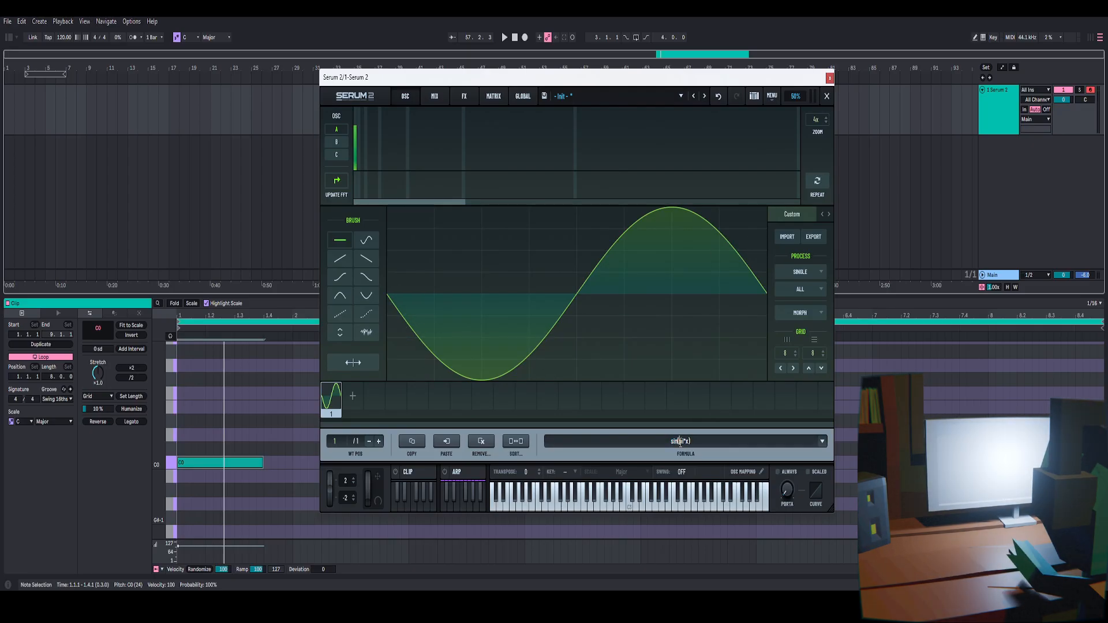
pyautogui.write('2*')
pyautogui.press('Return')
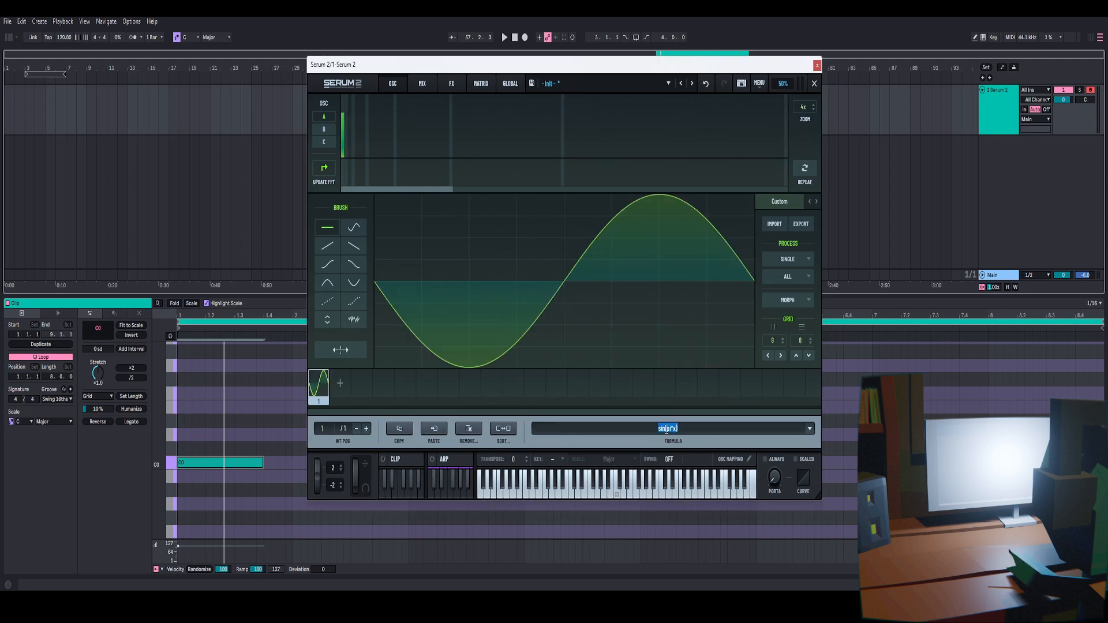
# Set the formula's multiplier to 20, making sin(20*pi*x), and apply it
pyautogui.click(667, 429)
pyautogui.write('20*')
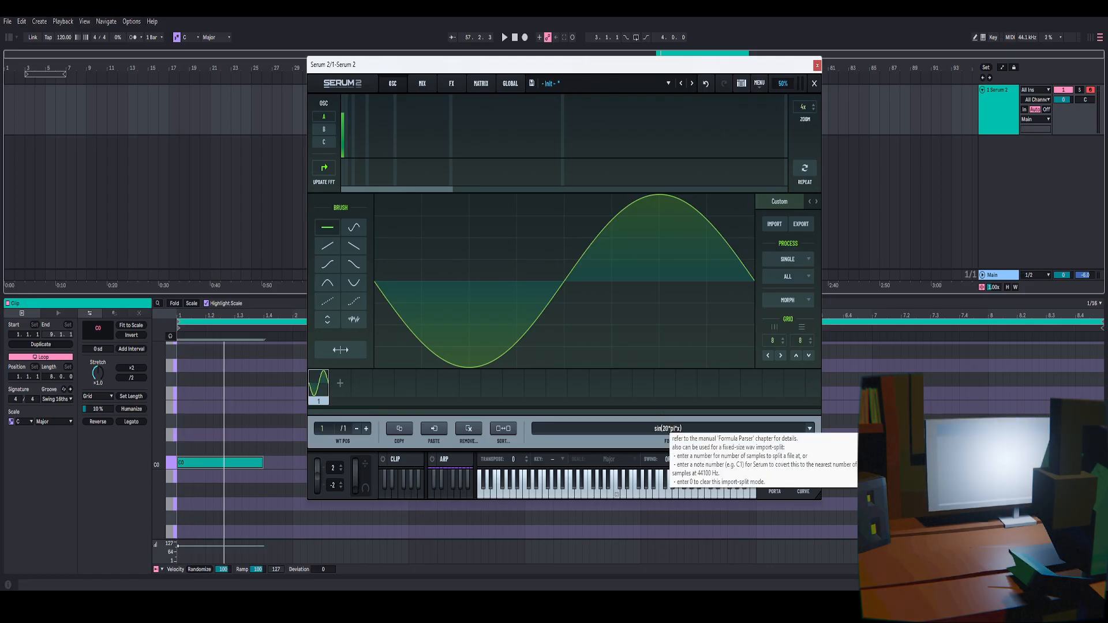
pyautogui.press('Return')
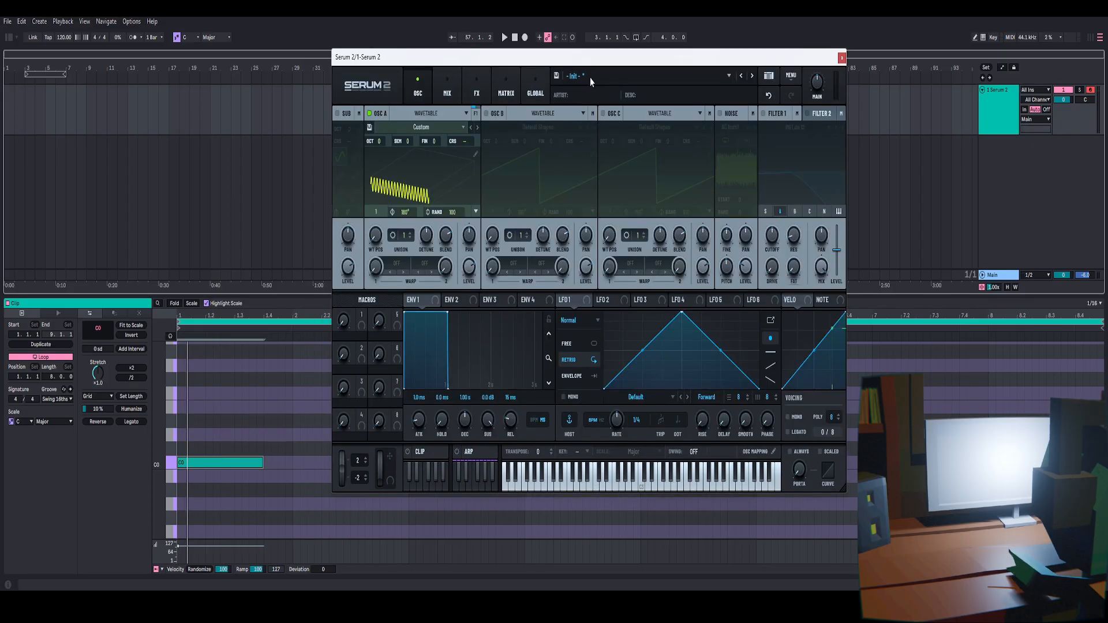
# Set OSC A's warp mode to Alt Warp Bend+ and raise its warp amount
pyautogui.moveTo(596, 62); pyautogui.dragTo(581, 62)
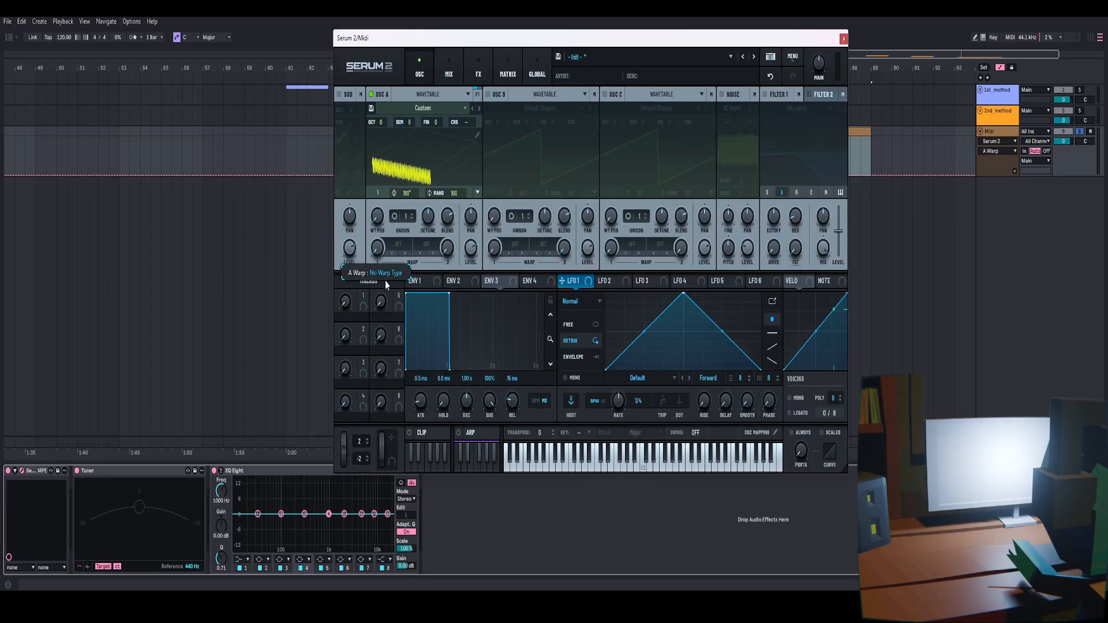
pyautogui.click(390, 248)
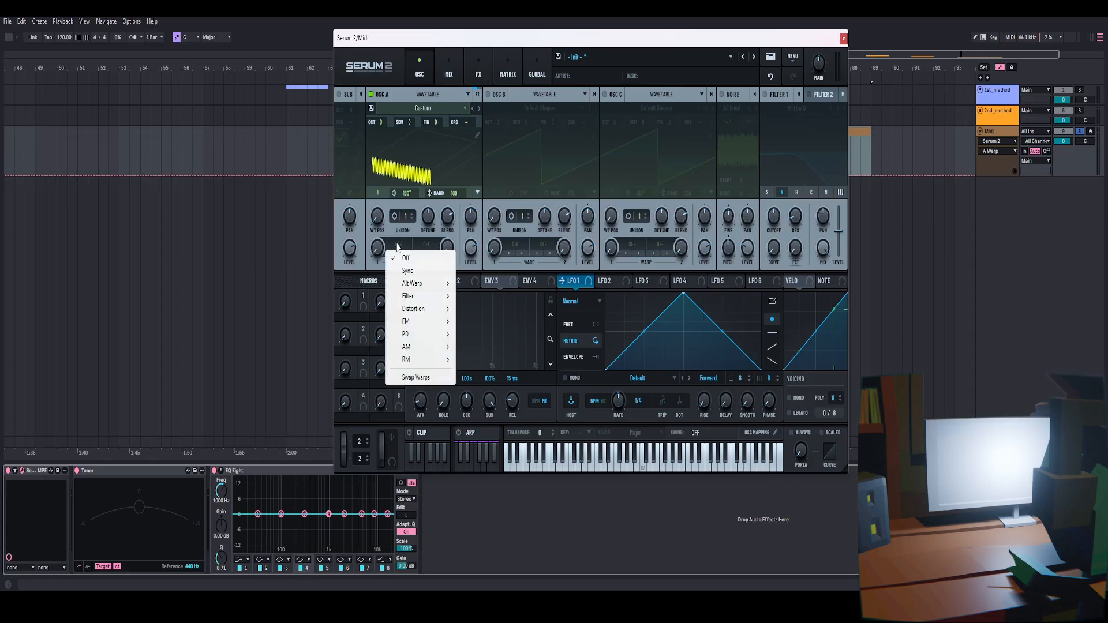
pyautogui.moveTo(418, 290)
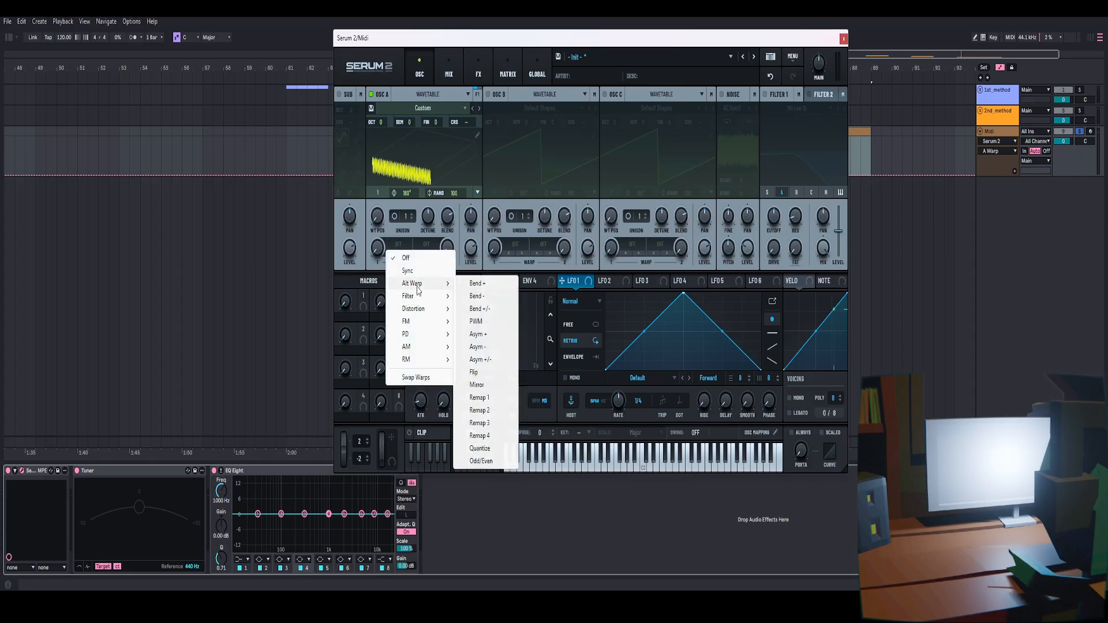
pyautogui.click(471, 283)
pyautogui.moveTo(376, 252); pyautogui.dragTo(406, 183)
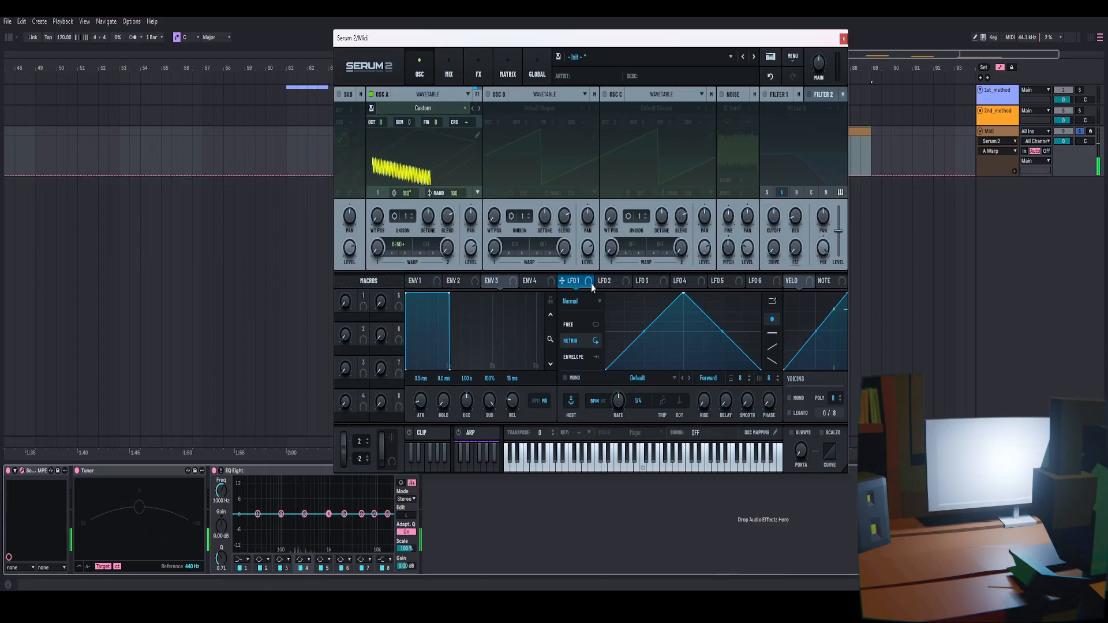
# Reshape LFO 1 into a rising ramp in envelope mode and assign it to OSC A's warp amount
pyautogui.moveTo(683, 294); pyautogui.dragTo(760, 294)
pyautogui.moveTo(562, 280); pyautogui.dragTo(377, 248)
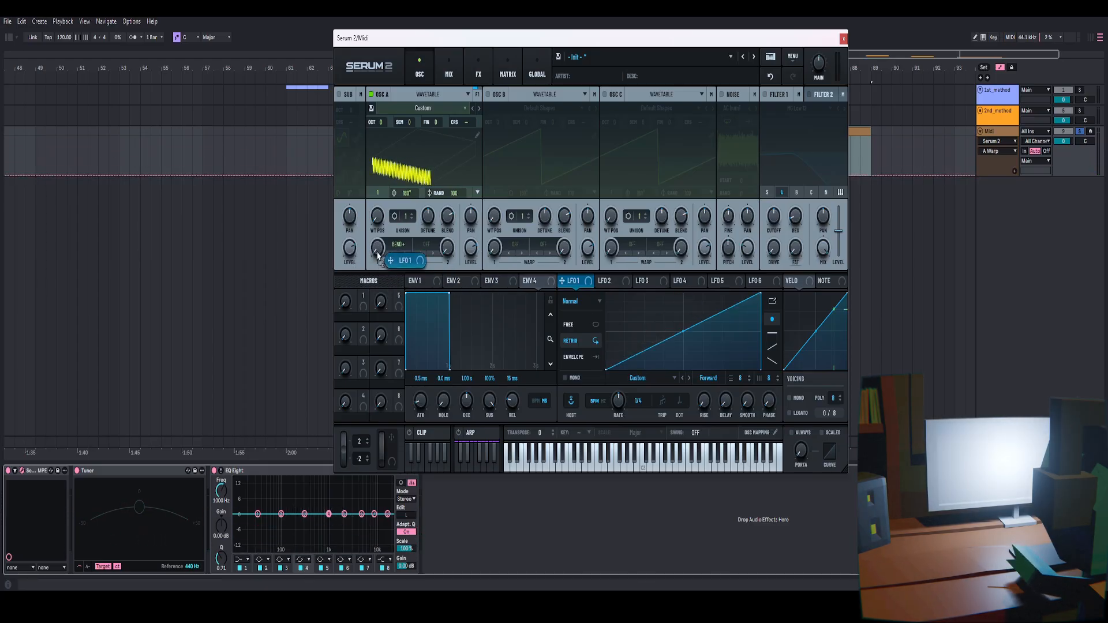
pyautogui.click(578, 362)
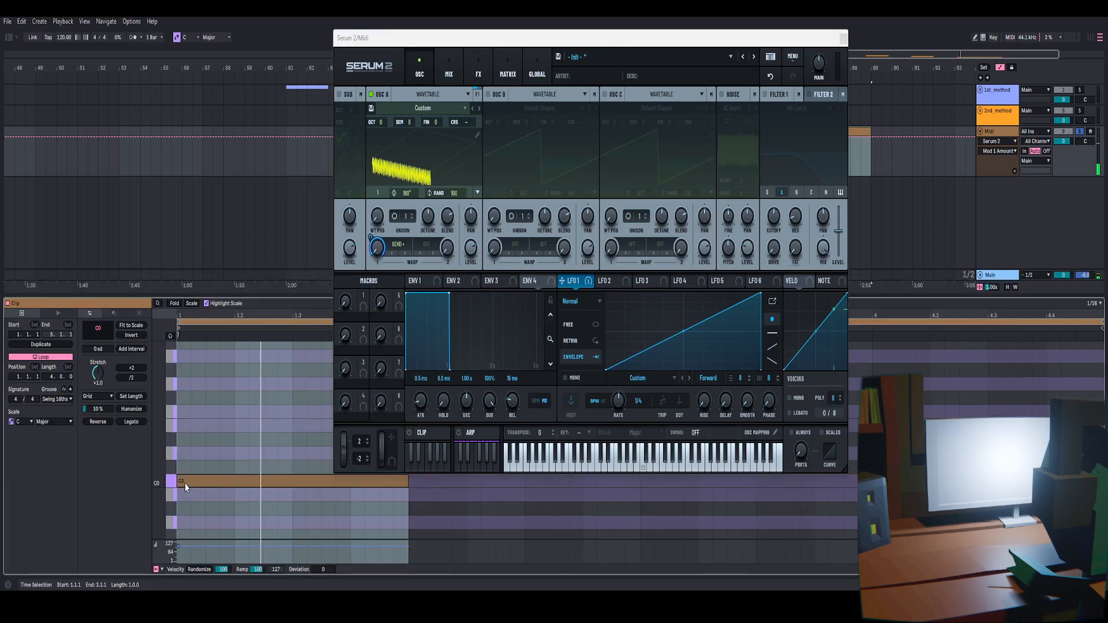
# Draw a MIDI note in the piano roll, lengthen it, and play it back
pyautogui.doubleClick(186, 484)
pyautogui.click(185, 483)
pyautogui.moveTo(185, 484); pyautogui.dragTo(292, 478)
pyautogui.press('space')
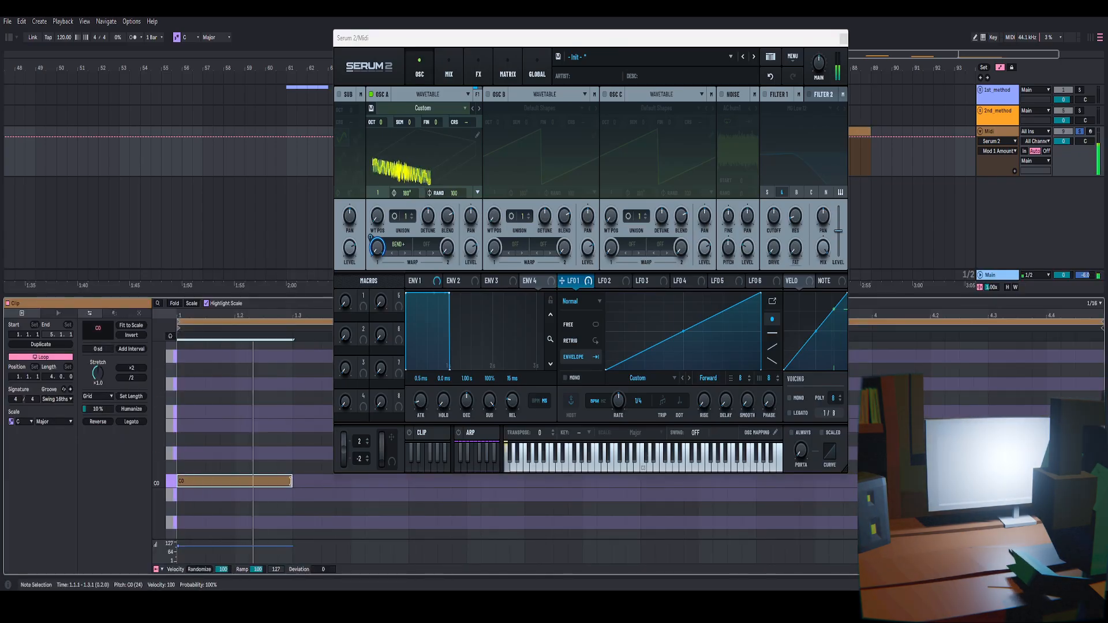
pyautogui.press('space')
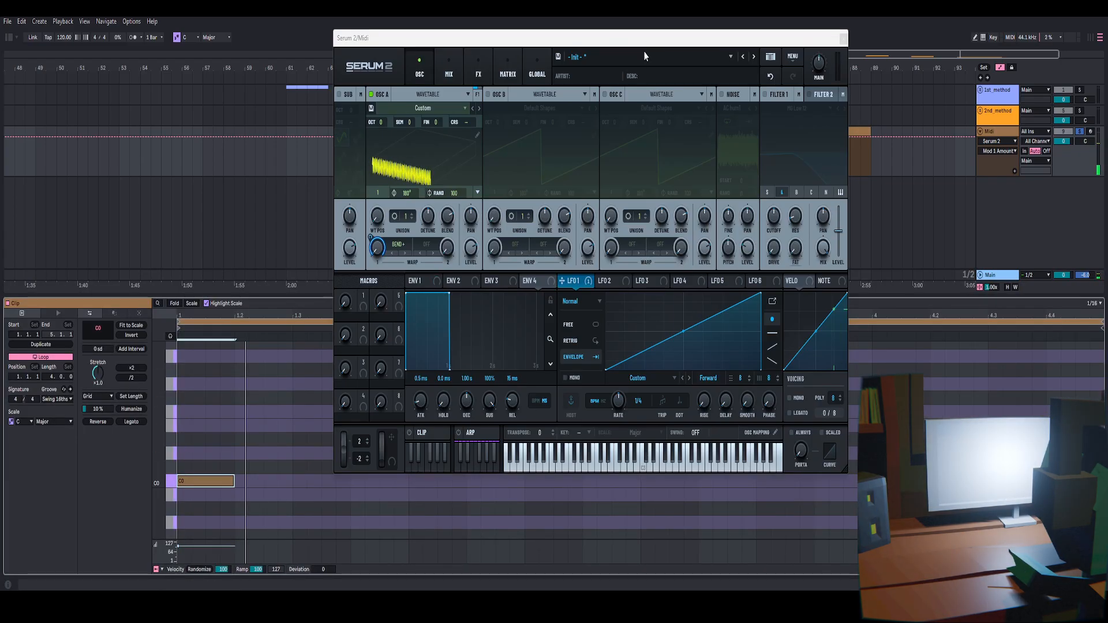
# Resample the synth's output into OSC A as a new wavetable
pyautogui.moveTo(648, 41); pyautogui.dragTo(628, 43)
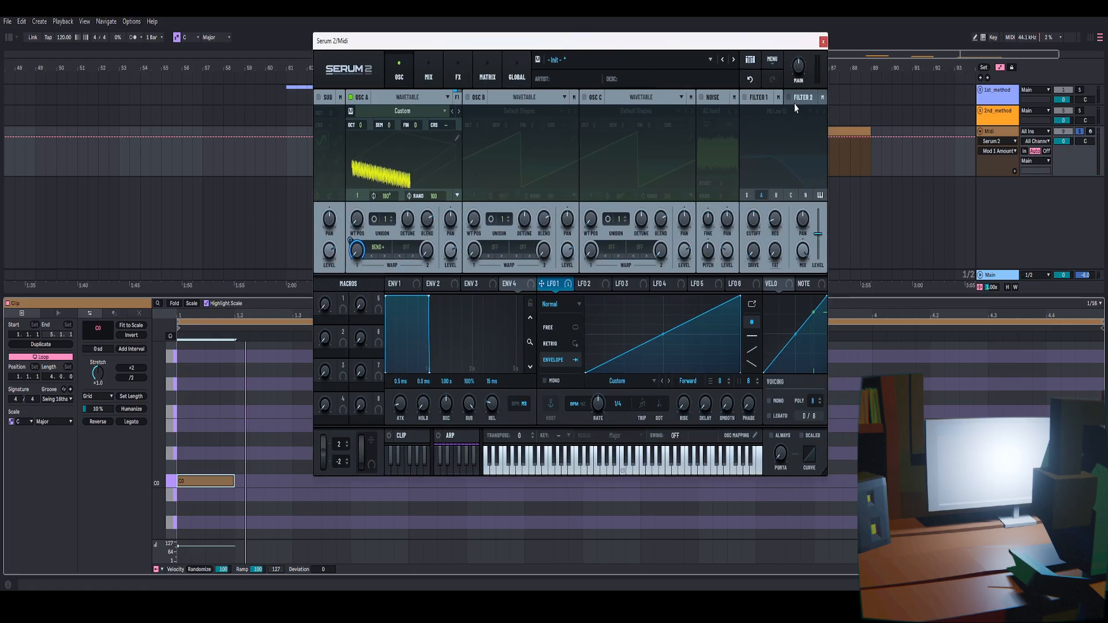
pyautogui.click(774, 60)
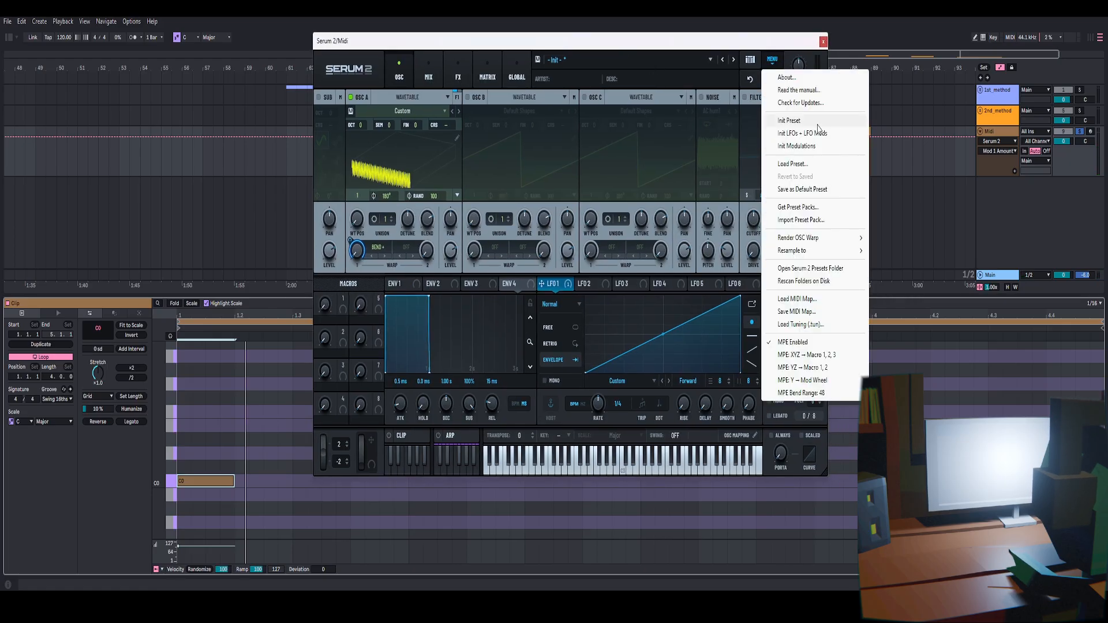
pyautogui.moveTo(802, 242)
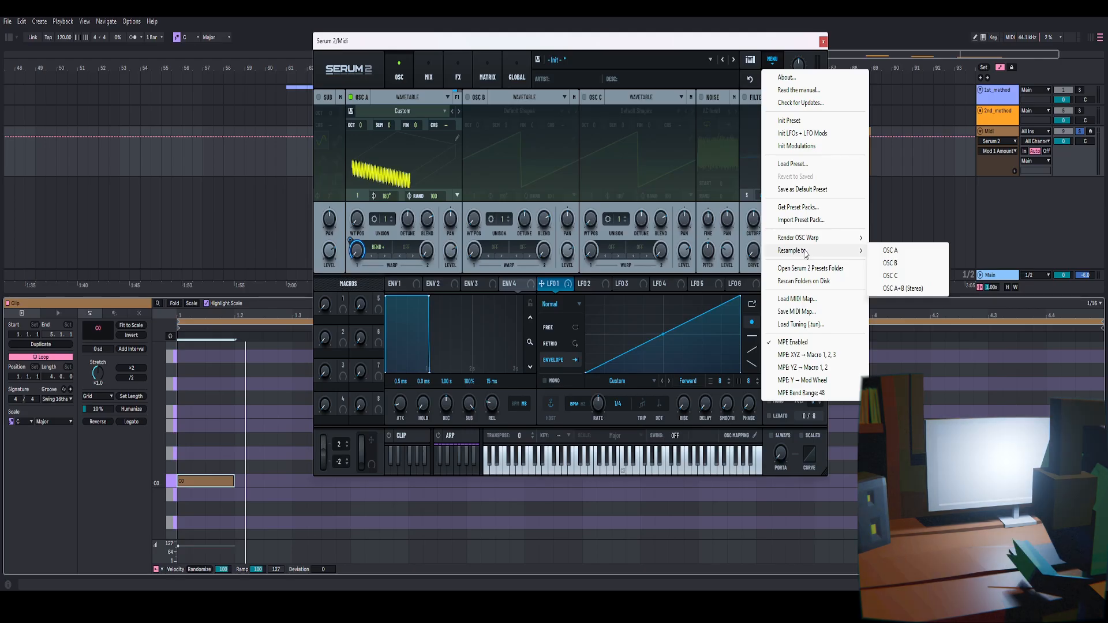
pyautogui.click(893, 251)
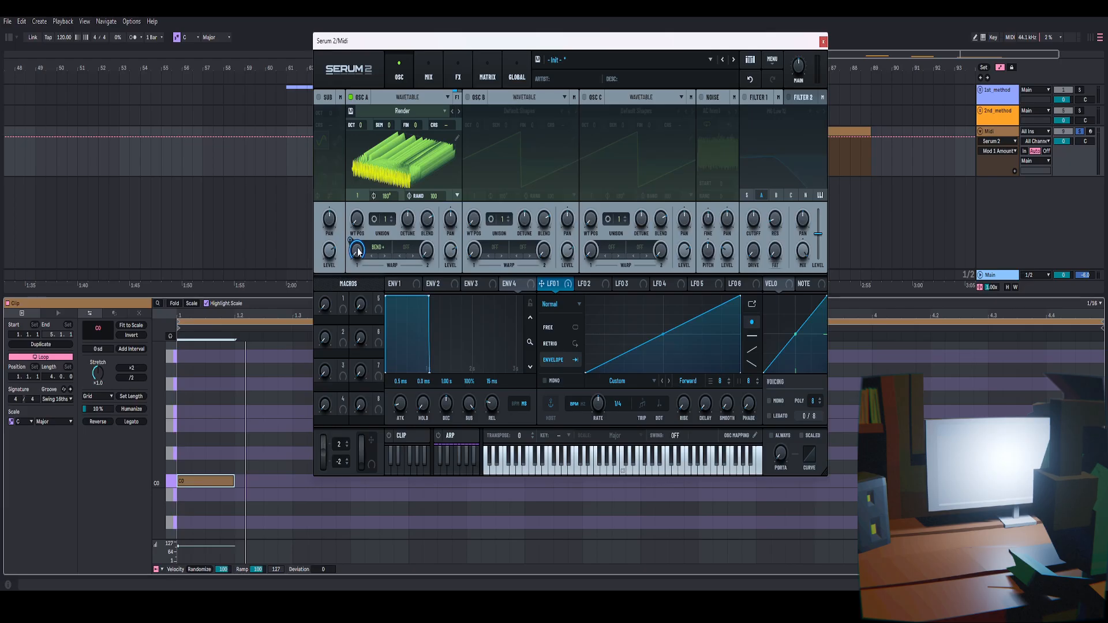
# Remove all of LFO 1's modulation destinations and switch OSC A's warp mode off
pyautogui.rightClick(550, 291)
pyautogui.click(594, 325)
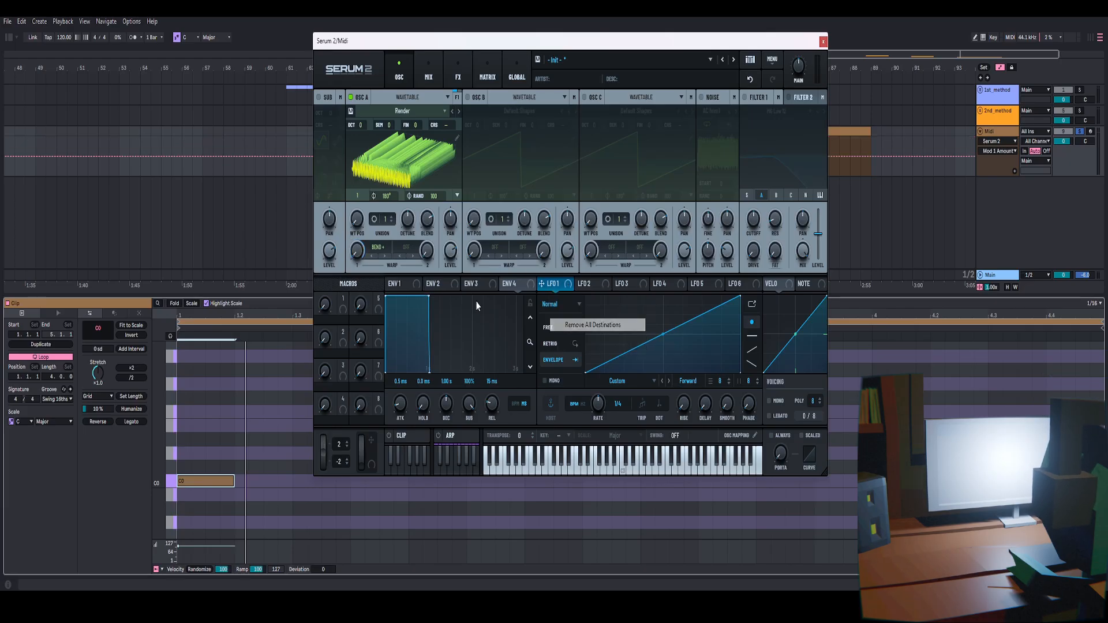
pyautogui.click(384, 251)
pyautogui.click(386, 259)
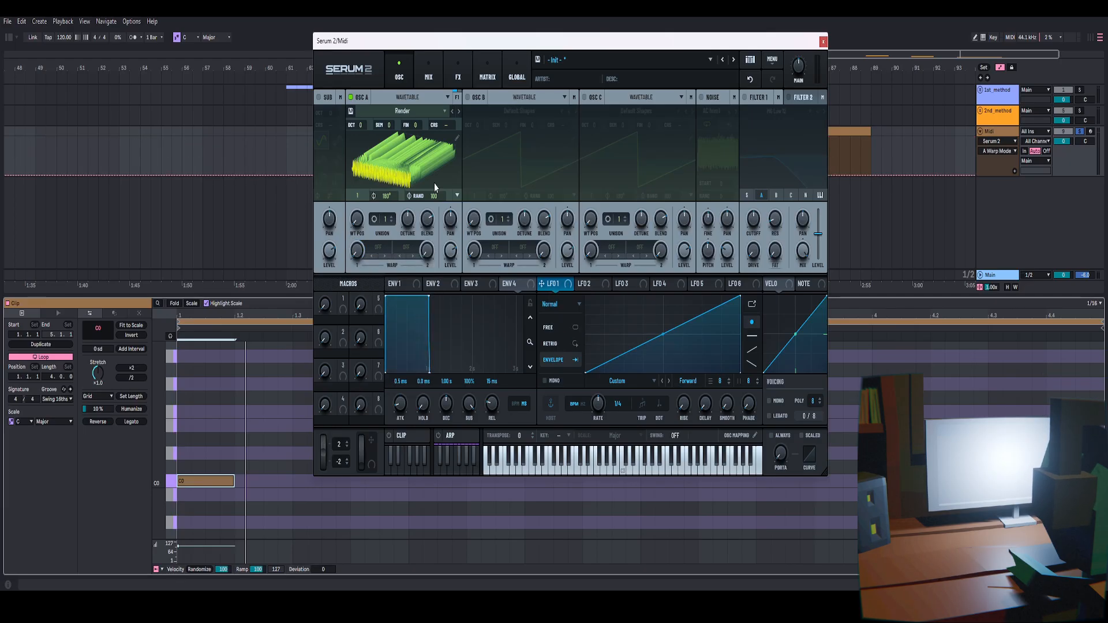
# Preview the resampled wavetable in the editor and set OSC A's wavetable position to 70
pyautogui.click(456, 139)
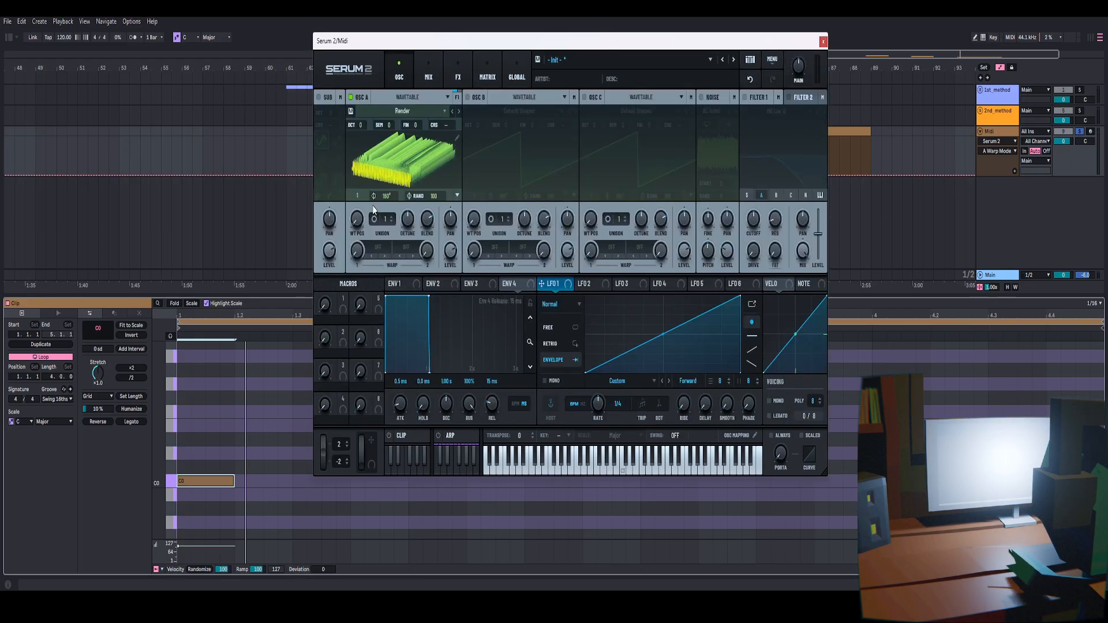
pyautogui.moveTo(357, 222); pyautogui.dragTo(395, 237)
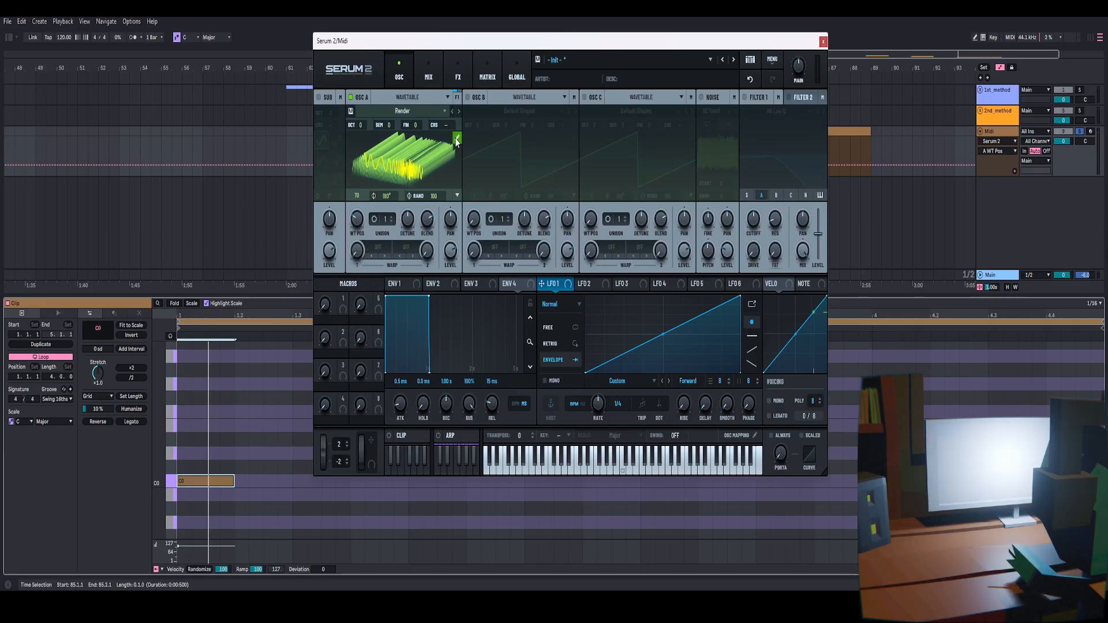
# Open the wavetable editor and remove the selected frames from the wavetable
pyautogui.click(457, 139)
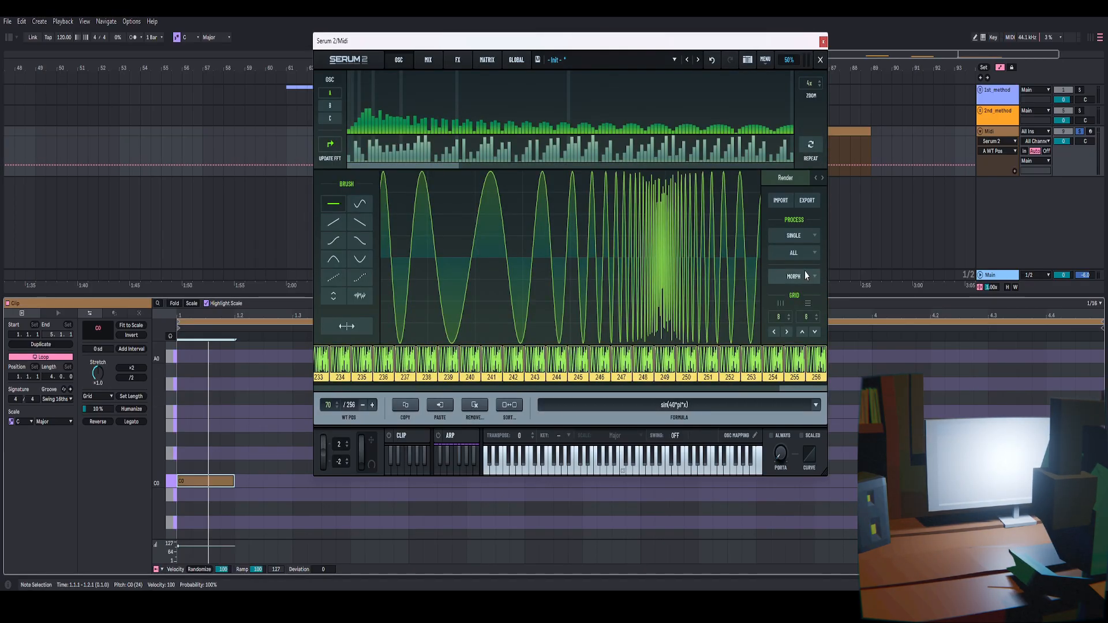
pyautogui.click(795, 252)
pyautogui.click(540, 426)
pyautogui.click(474, 406)
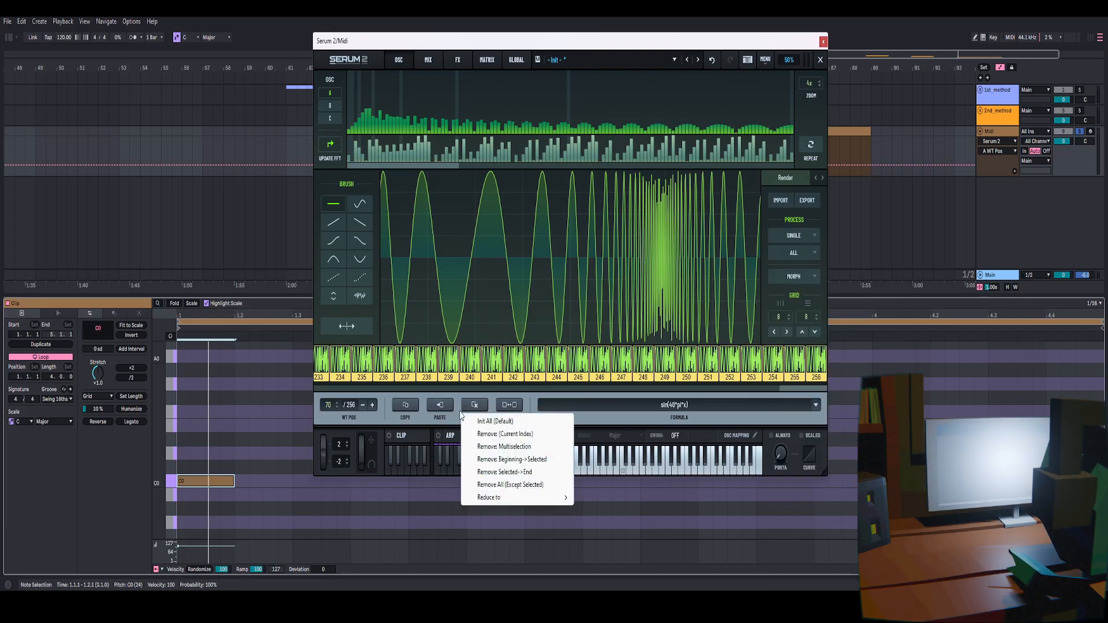
pyautogui.click(519, 447)
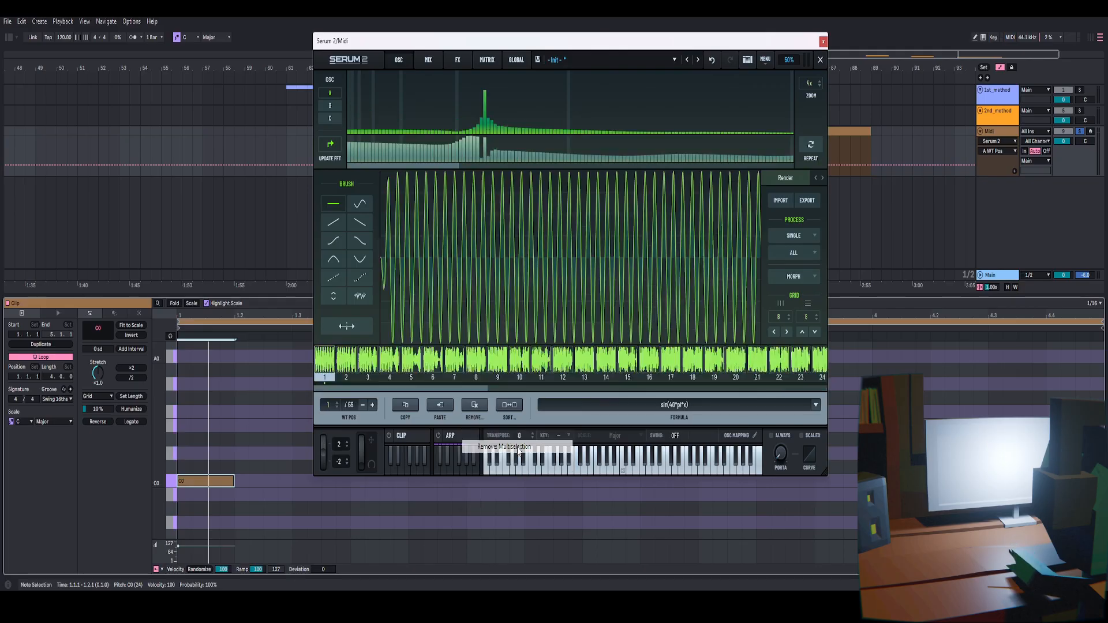
# Fill the wavetable with Morph - Crossfade frames and close the editor
pyautogui.click(792, 278)
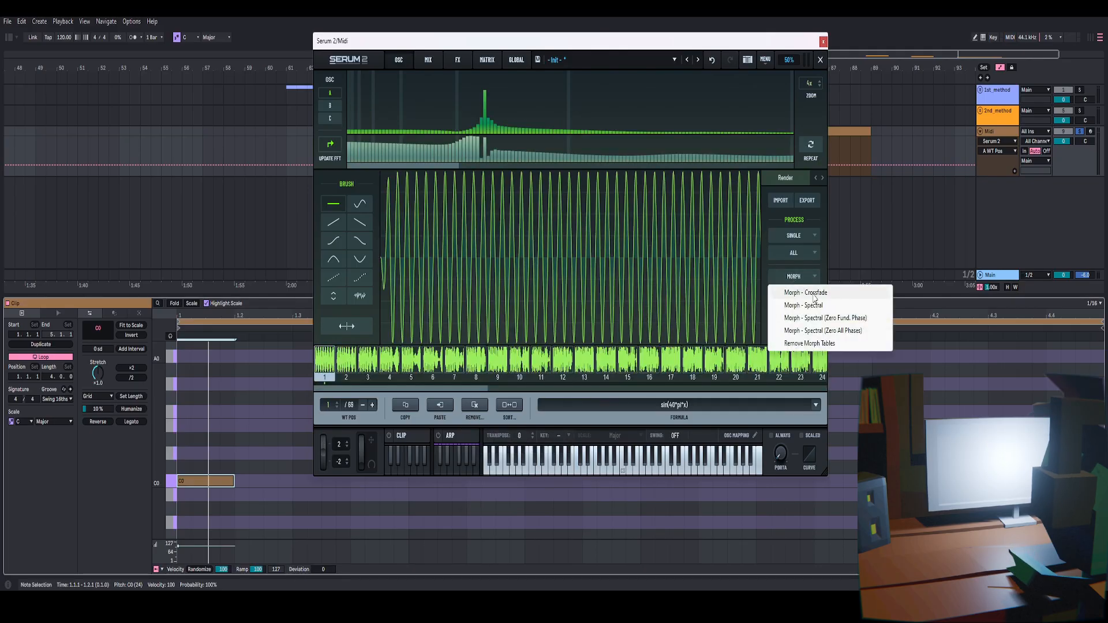
pyautogui.click(813, 293)
pyautogui.click(820, 60)
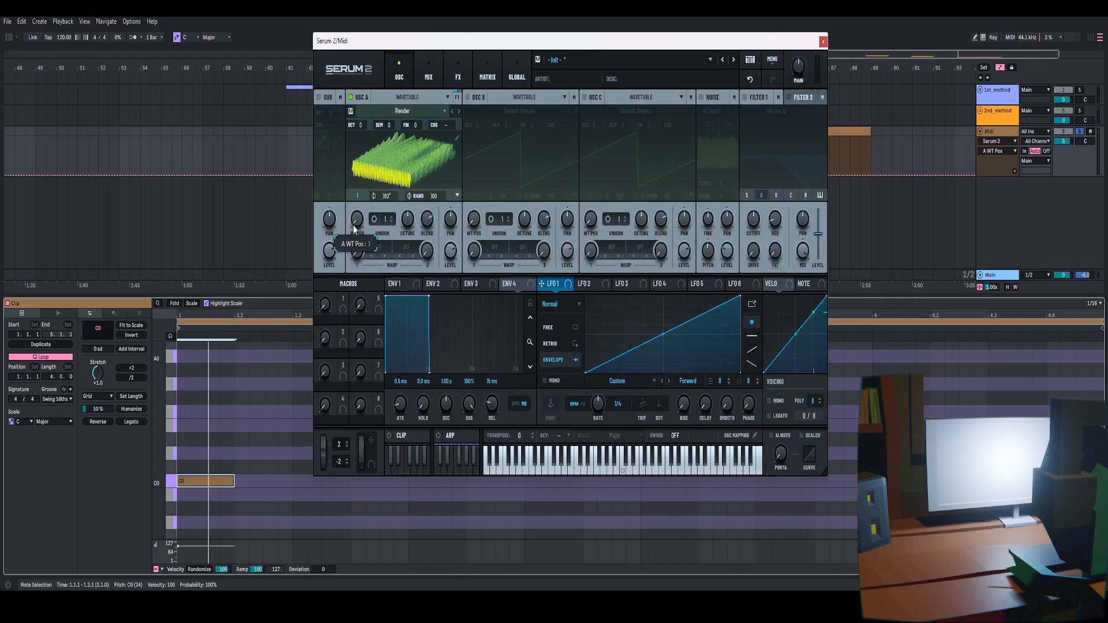
# Apply X-Fade Edges (Grid Size) to all wavetable frames and close the editor
pyautogui.moveTo(355, 229); pyautogui.dragTo(411, 269)
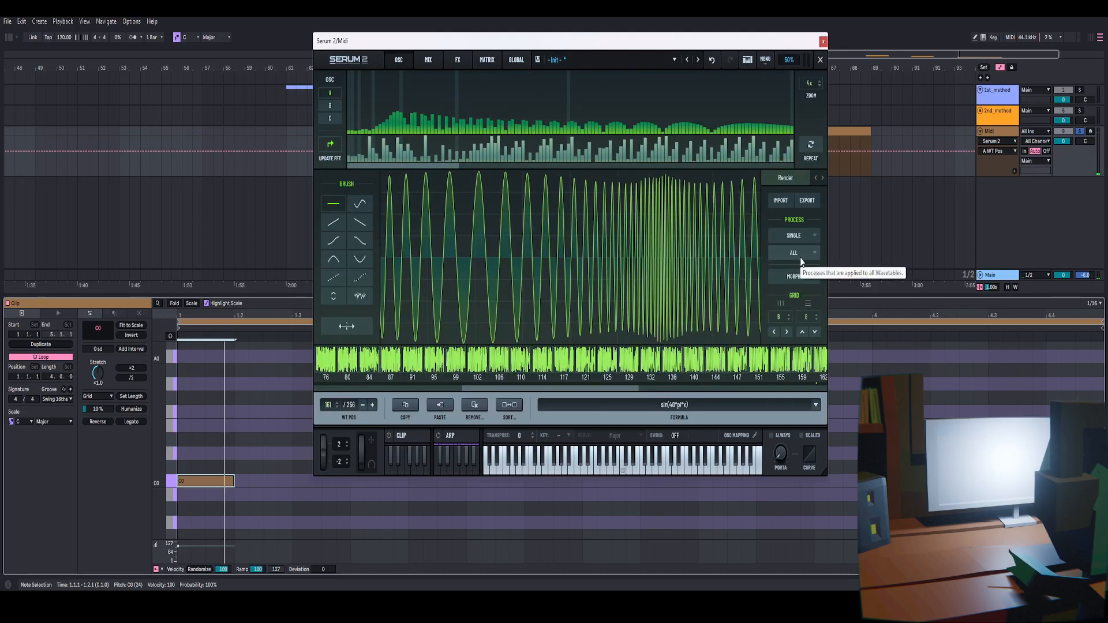
pyautogui.click(795, 256)
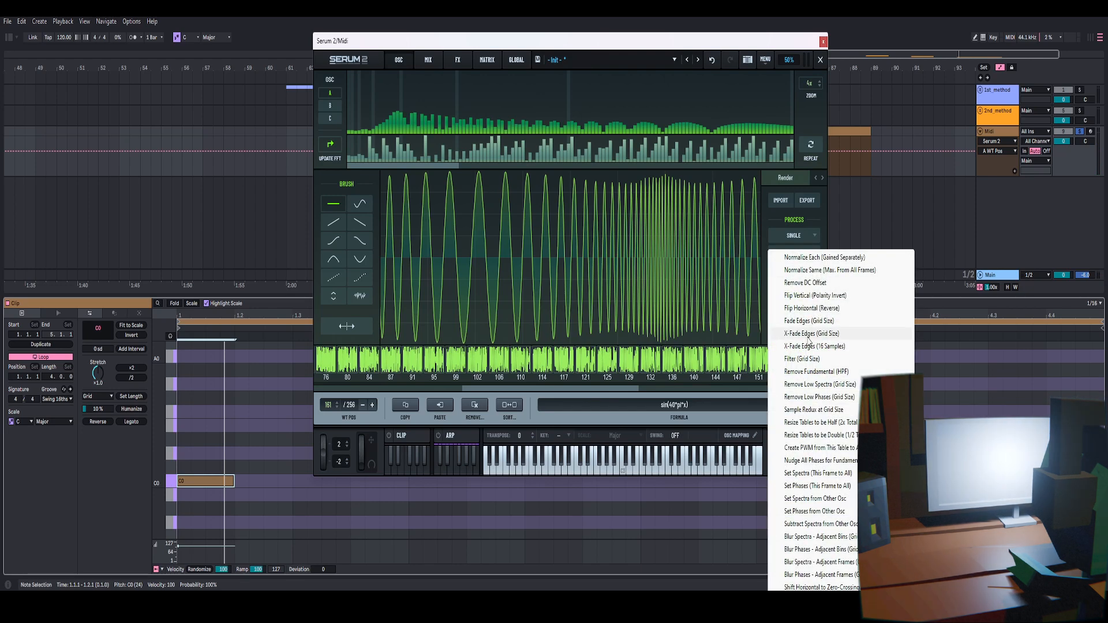
pyautogui.click(818, 335)
pyautogui.click(822, 63)
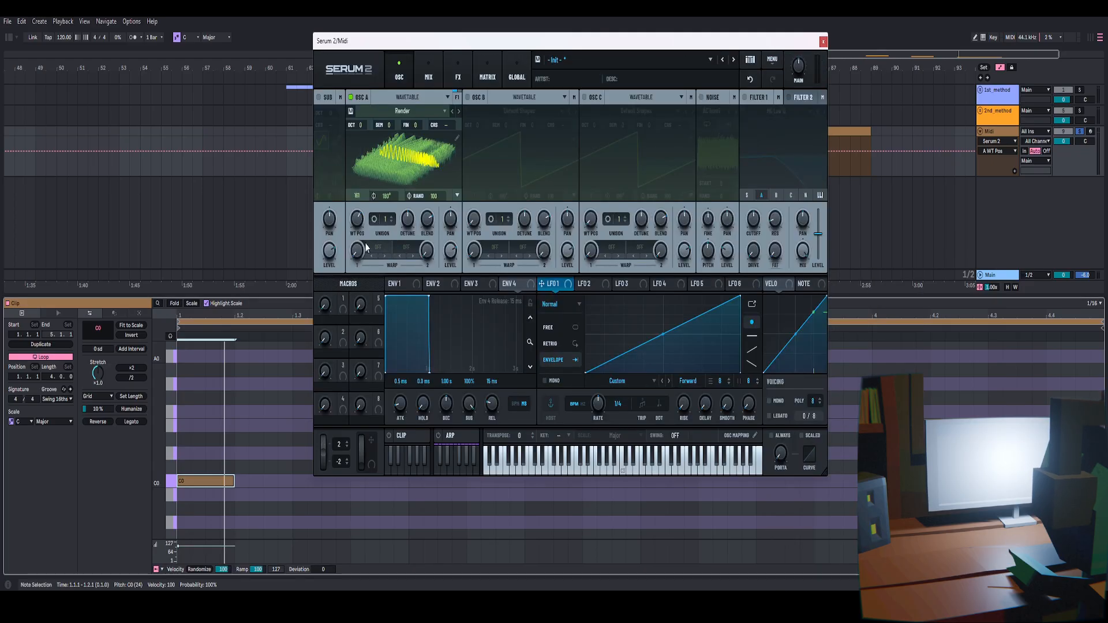
# Set OSC A's wavetable position to about 174
pyautogui.moveTo(358, 220); pyautogui.dragTo(390, 258)
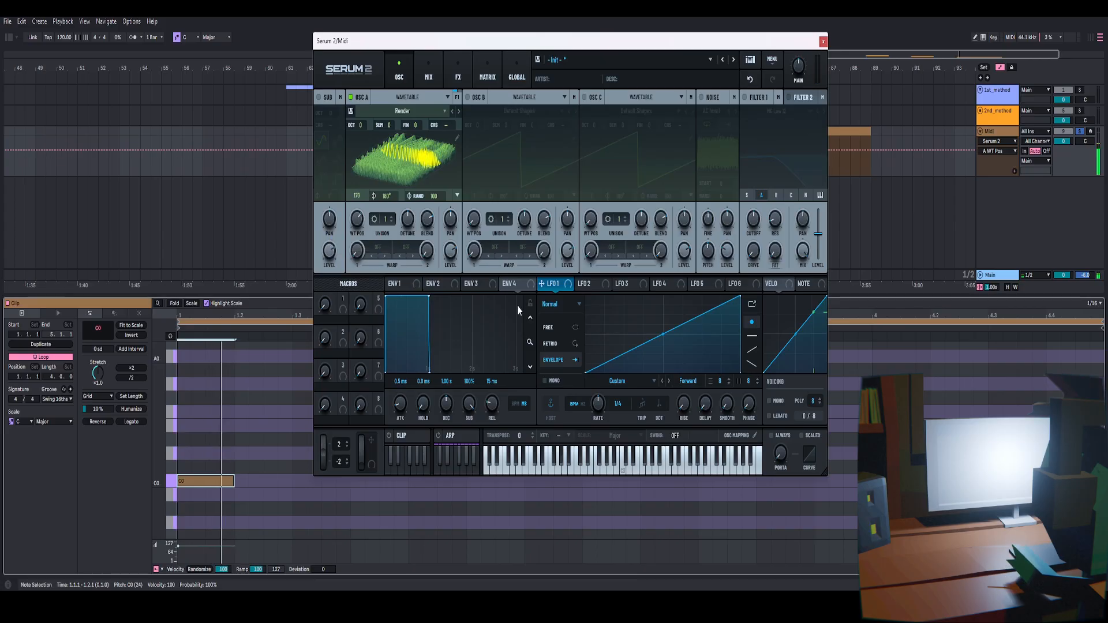
pyautogui.moveTo(357, 219)
pyautogui.mouseDown()
pyautogui.moveTo(350, 295)
pyautogui.moveTo(357, 219)
pyautogui.mouseUp()
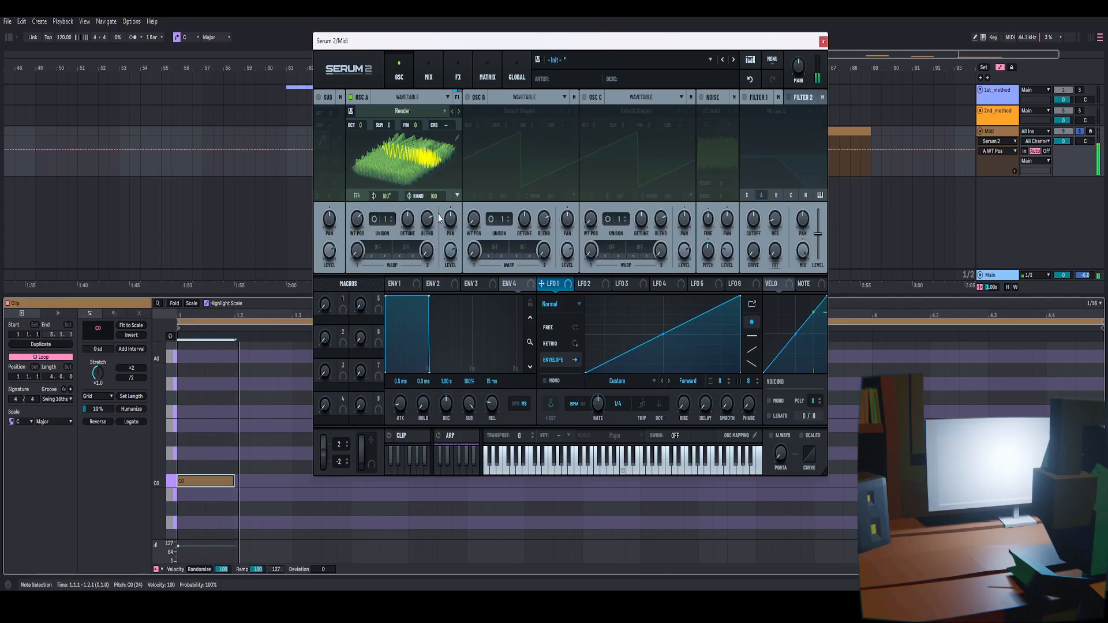
# Enable Filter 1, switch its type to Low 12, and adjust its cutoff
pyautogui.click(745, 97)
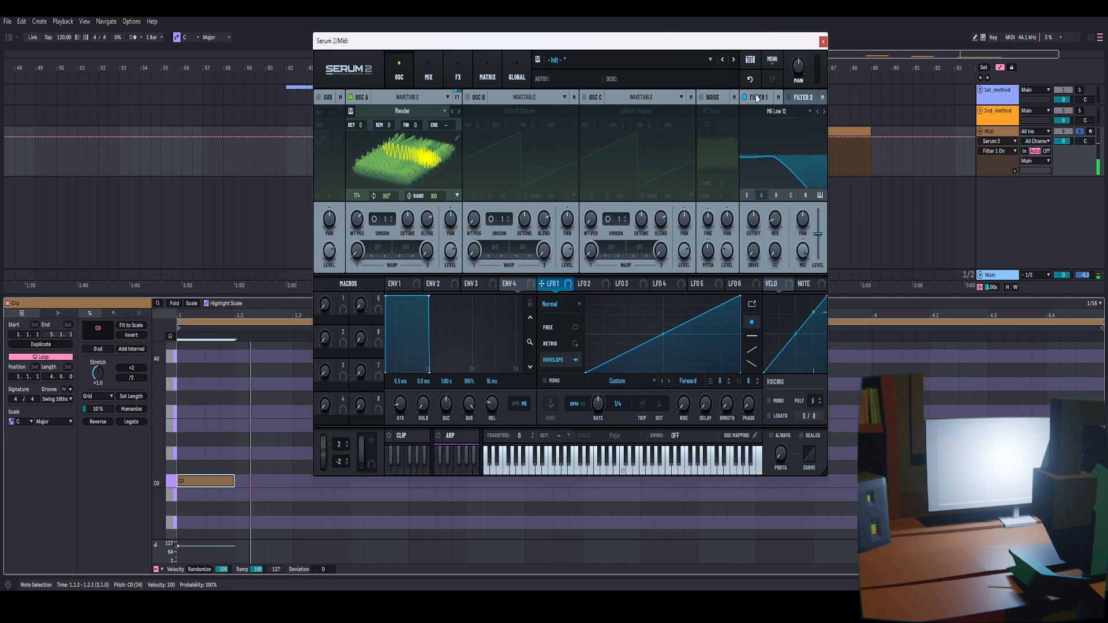
pyautogui.click(817, 112)
pyautogui.moveTo(756, 240)
pyautogui.mouseDown()
pyautogui.moveTo(753, 228)
pyautogui.moveTo(751, 268)
pyautogui.moveTo(758, 218)
pyautogui.mouseUp()
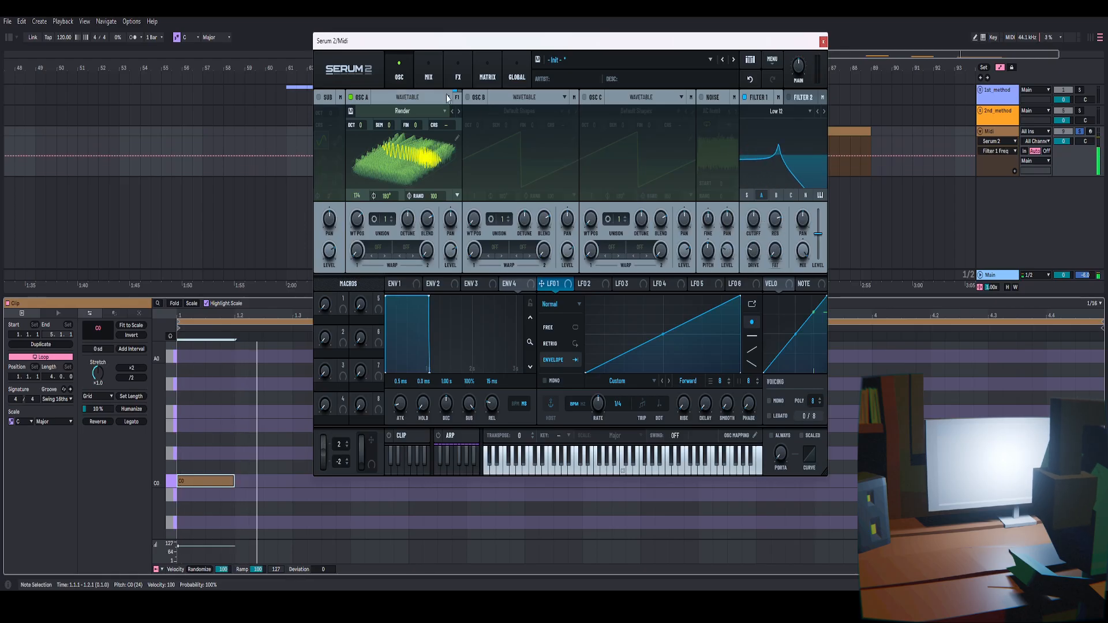
# Add a Distortion effect to the main FX chain
pyautogui.click(458, 72)
pyautogui.click(323, 117)
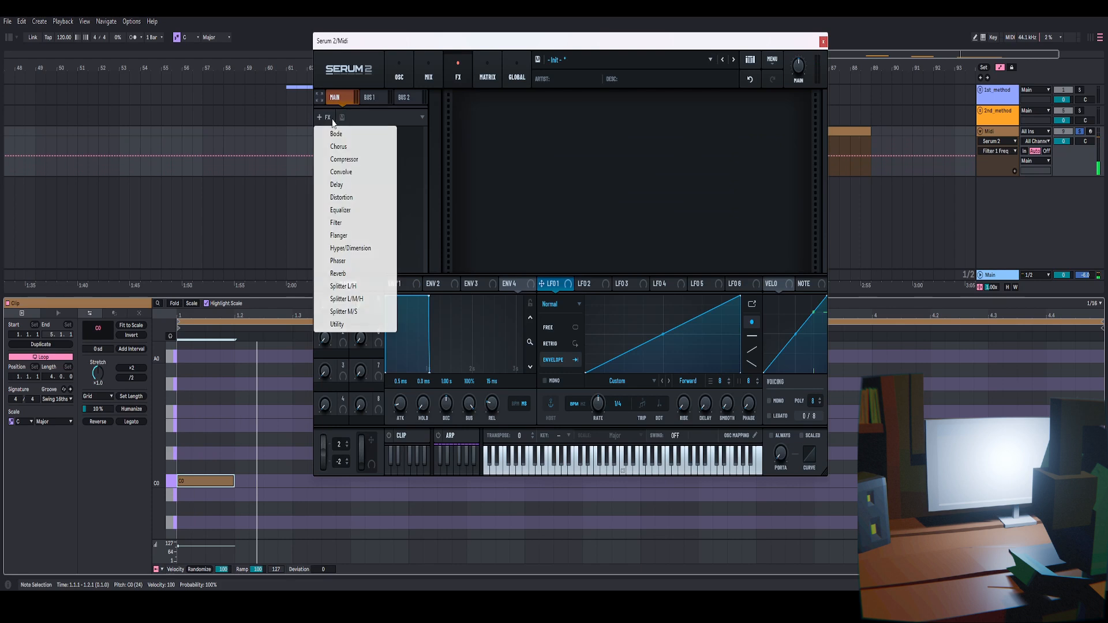
pyautogui.click(346, 198)
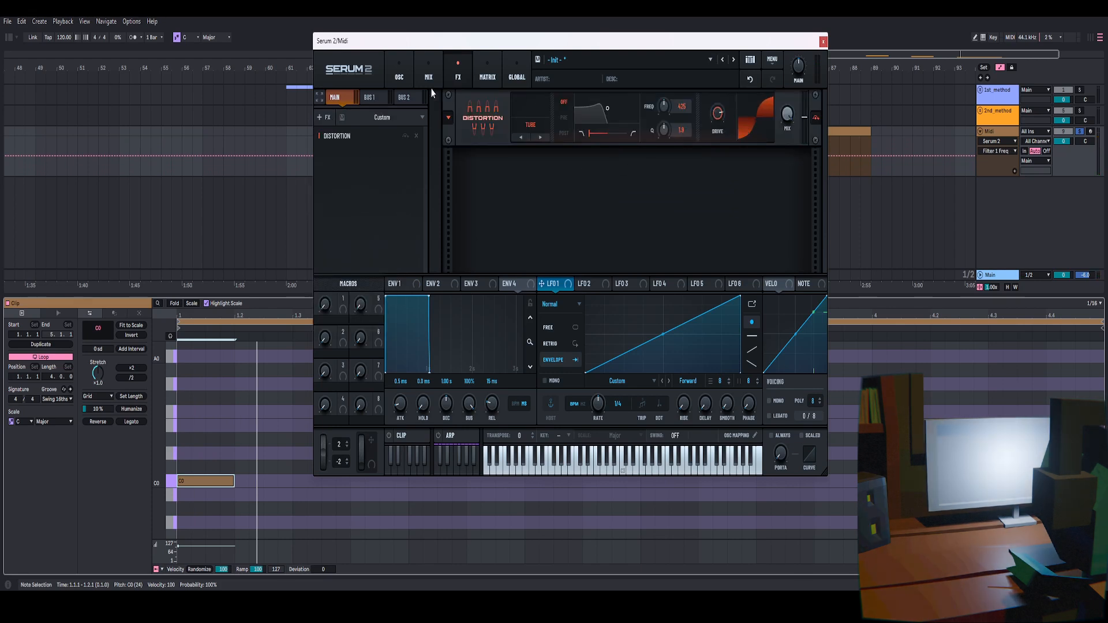
# Lower Filter 1's cutoff to about 311 Hz and play the note to hear it
pyautogui.click(399, 72)
pyautogui.moveTo(754, 216)
pyautogui.mouseDown()
pyautogui.moveTo(750, 251)
pyautogui.moveTo(753, 230)
pyautogui.mouseUp()
pyautogui.press('space')
pyautogui.press('space')
pyautogui.press('space')
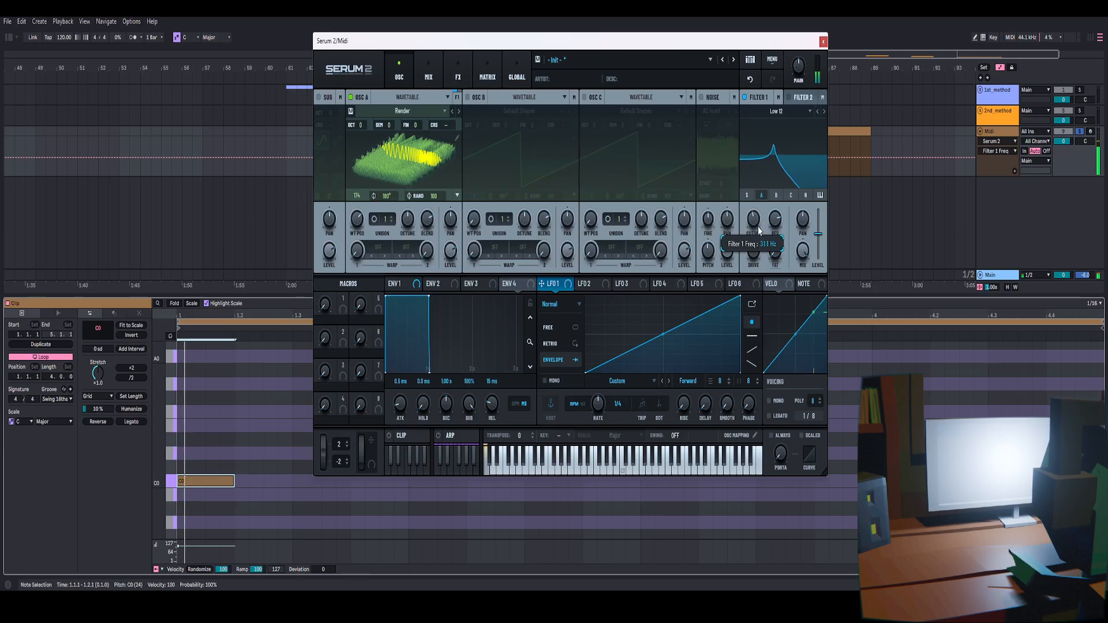
# Revisit the distortion effect and nudge Filter 1's cutoff down slightly
pyautogui.click(457, 72)
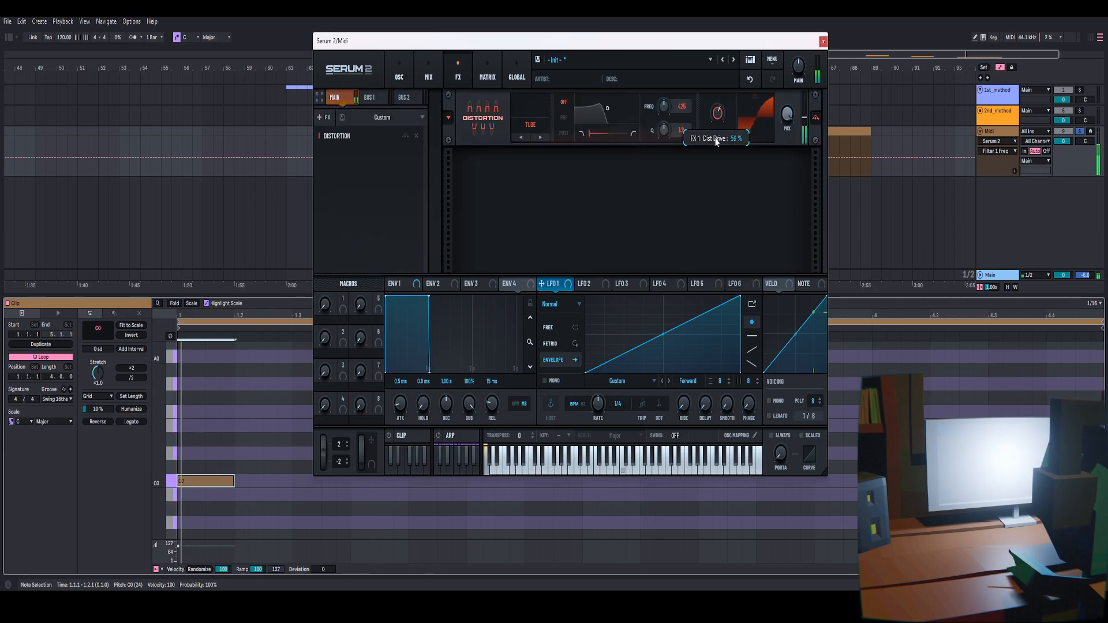
pyautogui.click(399, 72)
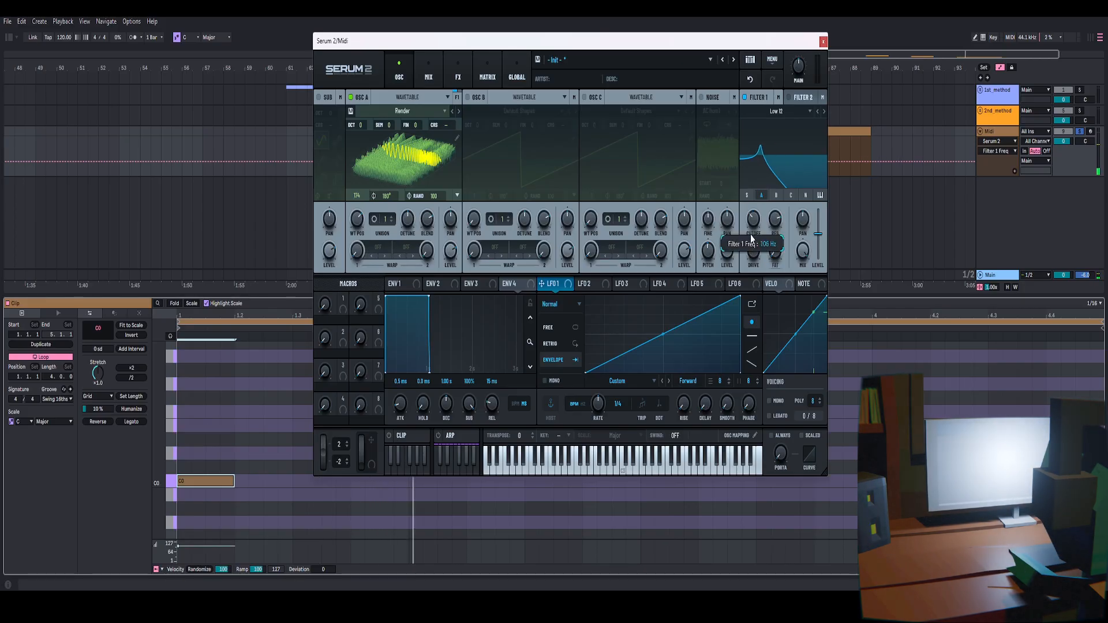
pyautogui.moveTo(754, 219)
pyautogui.mouseDown()
pyautogui.moveTo(751, 236)
pyautogui.moveTo(750, 226)
pyautogui.mouseUp()
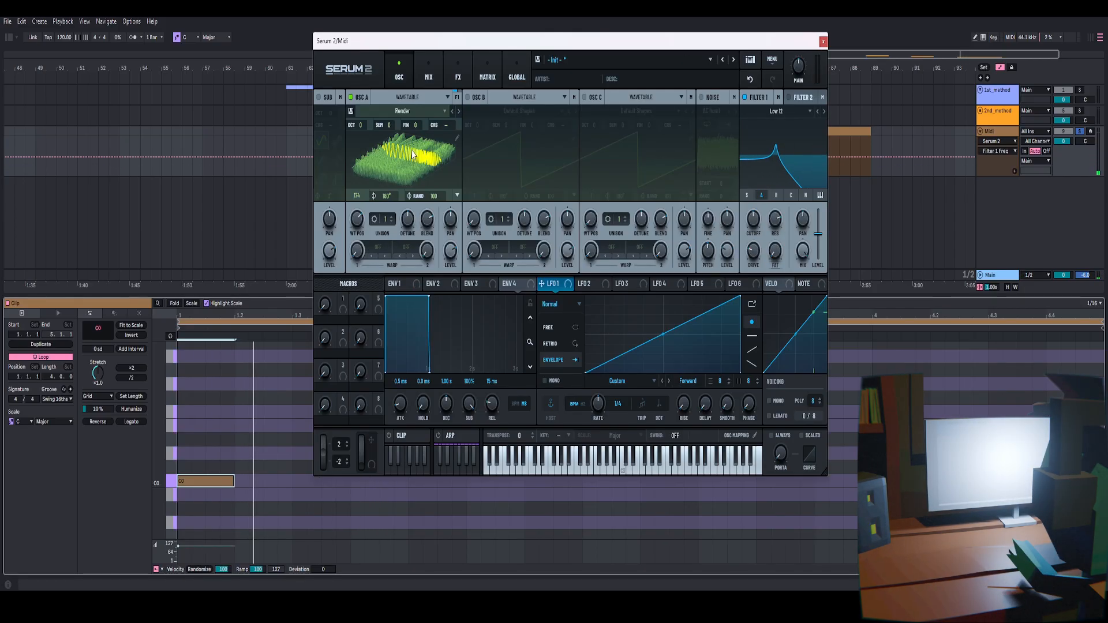
# Disable Filter 1
pyautogui.click(755, 96)
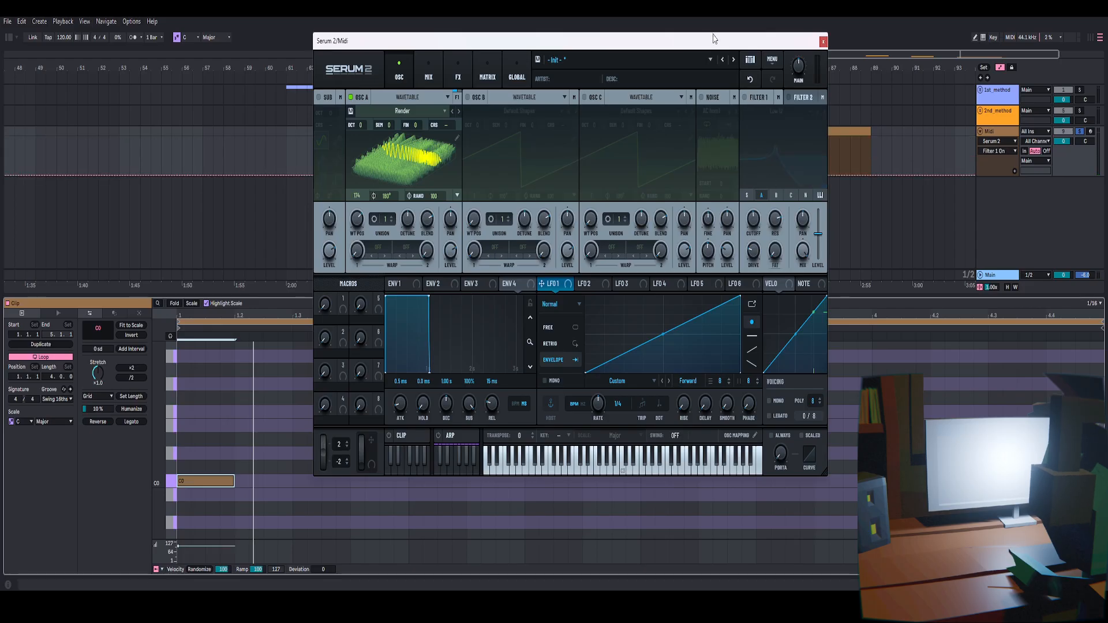
pyautogui.moveTo(713, 38); pyautogui.dragTo(740, 22)
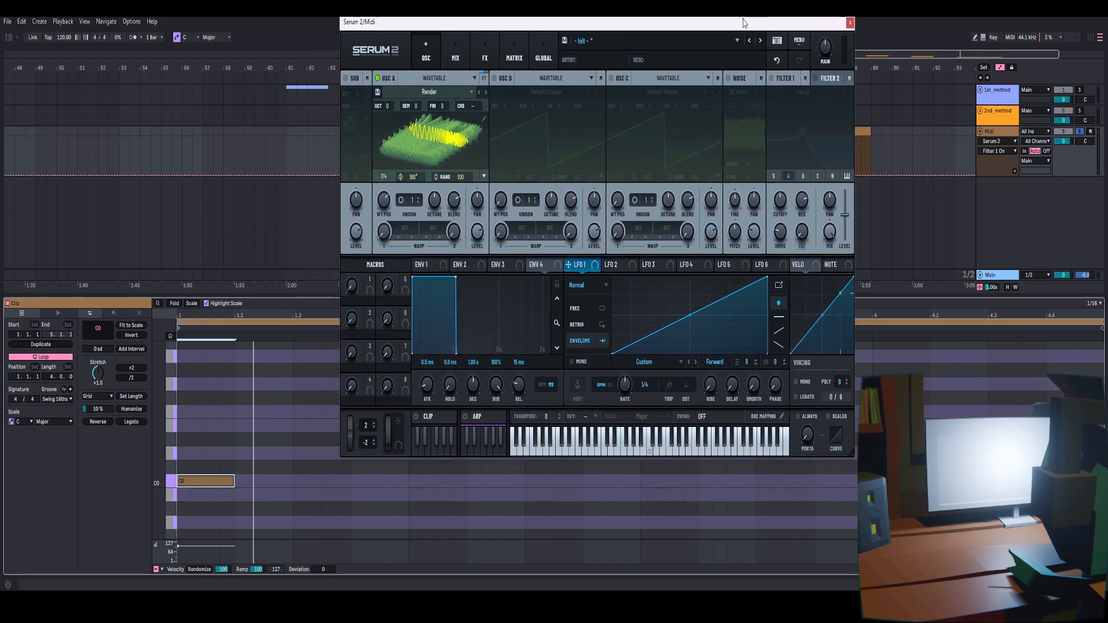
# Open the wavetable editor to review the resampled wavetable, then close it
pyautogui.click(484, 120)
pyautogui.moveTo(624, 28); pyautogui.dragTo(598, 40)
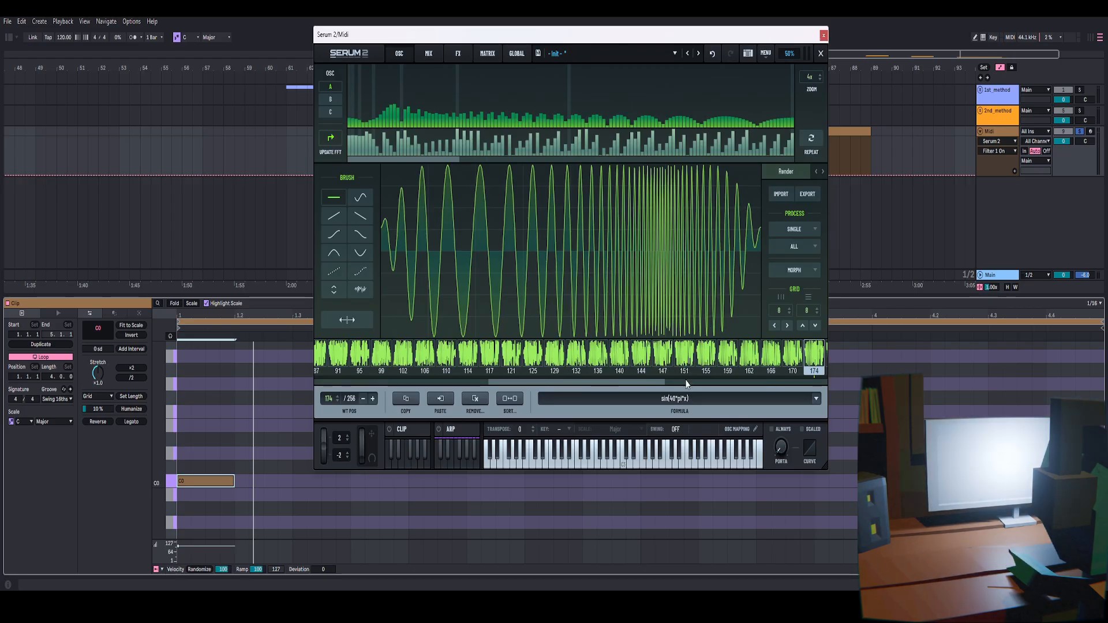
pyautogui.click(816, 56)
pyautogui.click(457, 134)
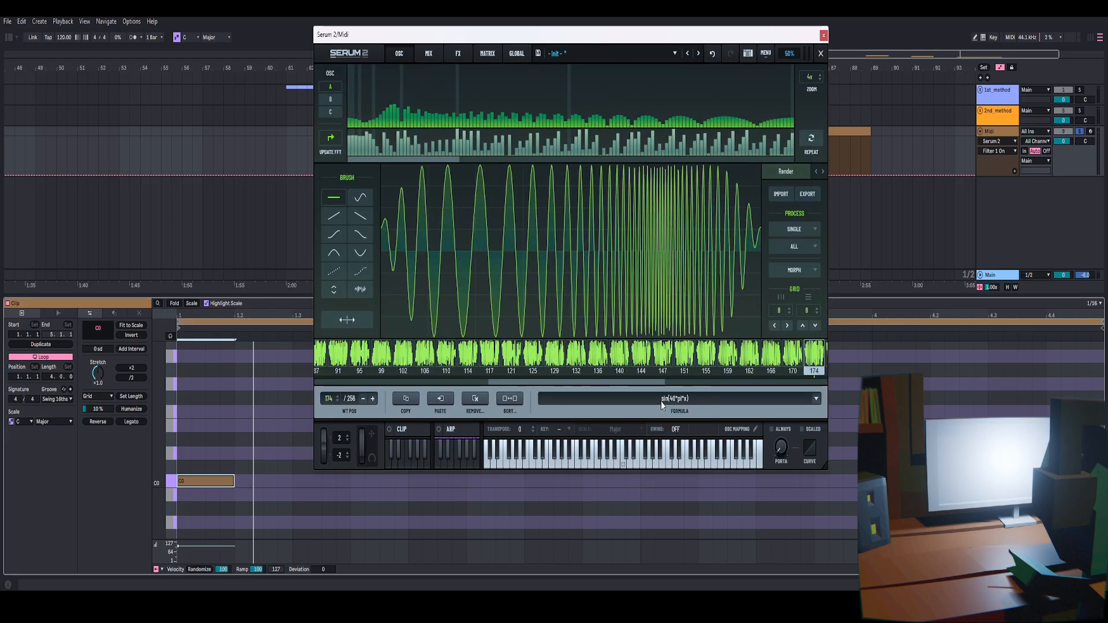
pyautogui.click(821, 53)
pyautogui.moveTo(652, 40); pyautogui.dragTo(629, 49)
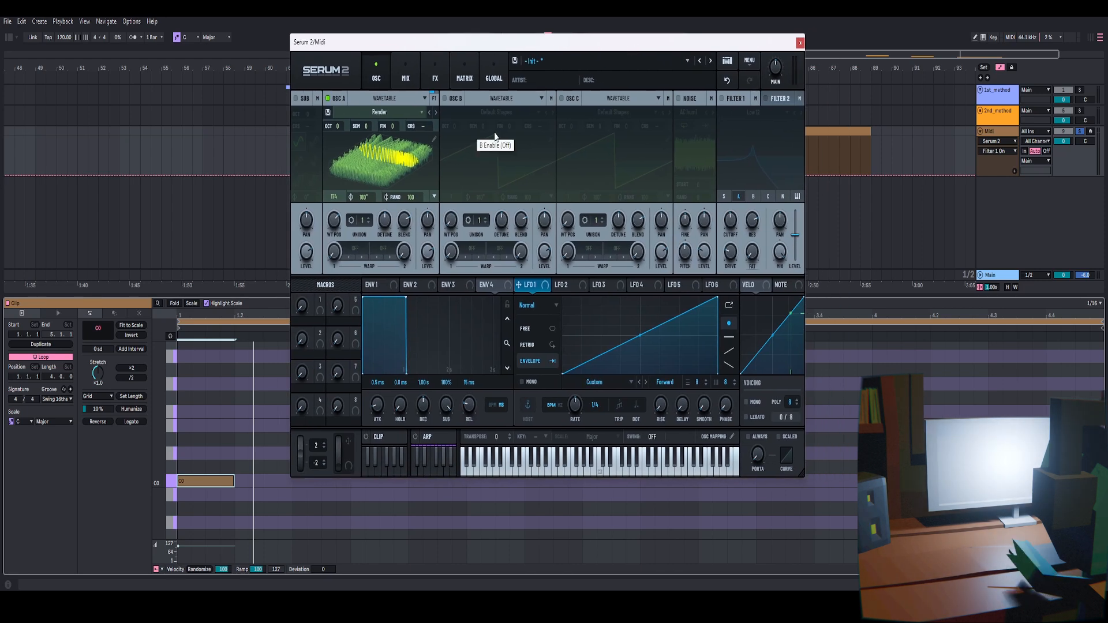